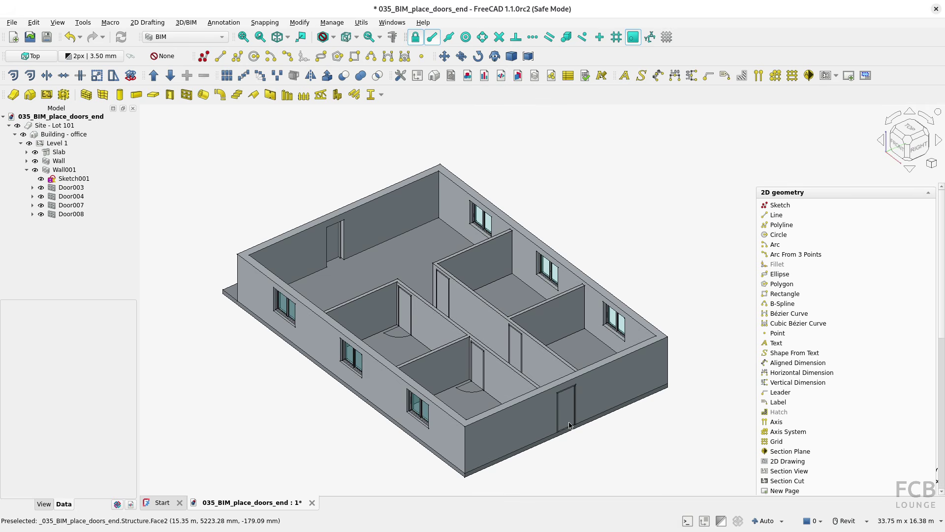
Step: Insert ModernChair (60 x 68 x 102 cm WDH) from the objects library's Industrial Design Chairs category into the office building
{"action": "left_click", "coordinate": [516, 328]}
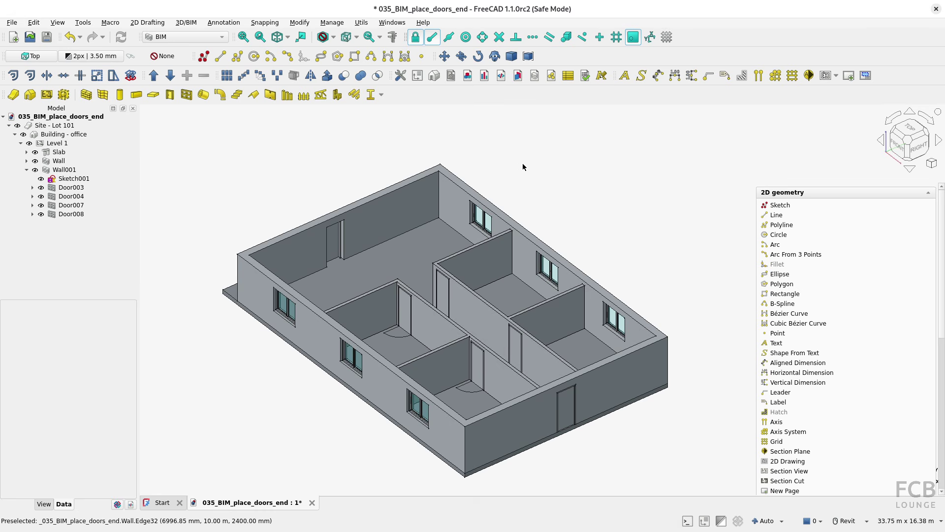
{"action": "left_click", "coordinate": [382, 96]}
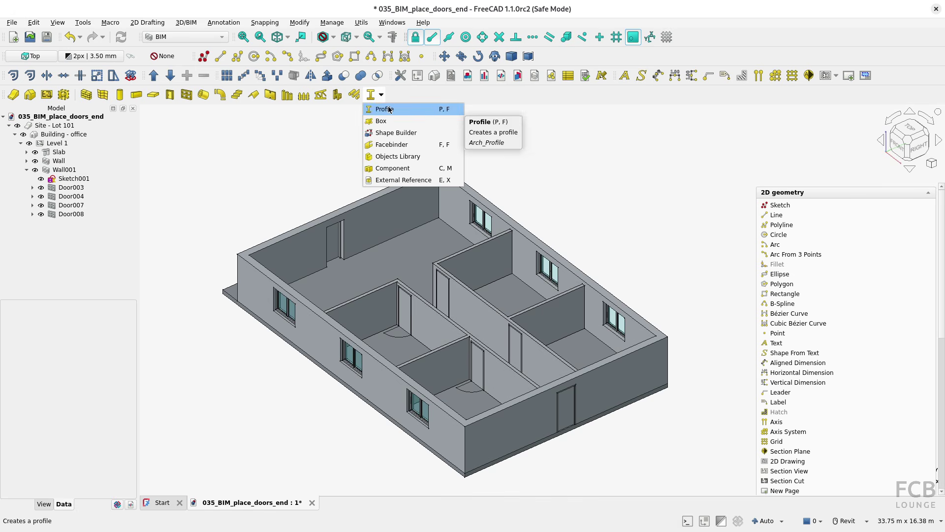
{"action": "left_click", "coordinate": [407, 157]}
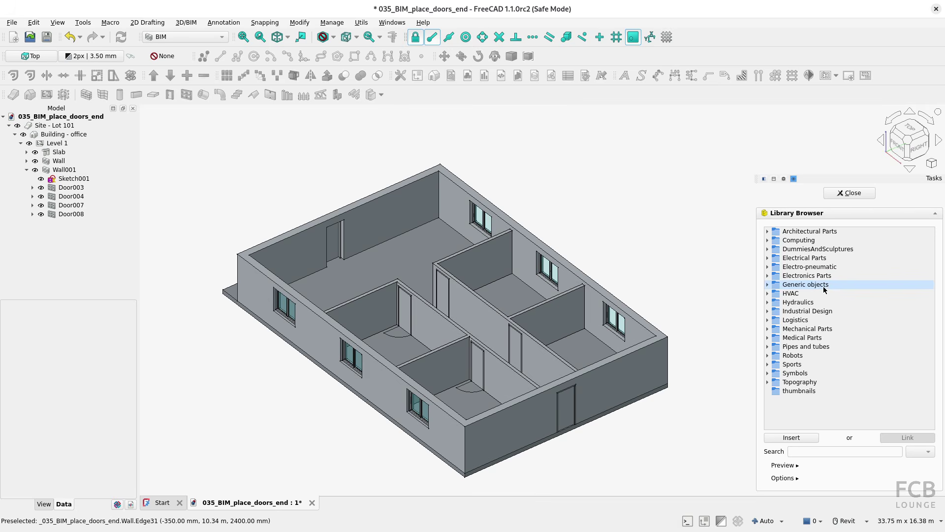
{"action": "left_click", "coordinate": [768, 312]}
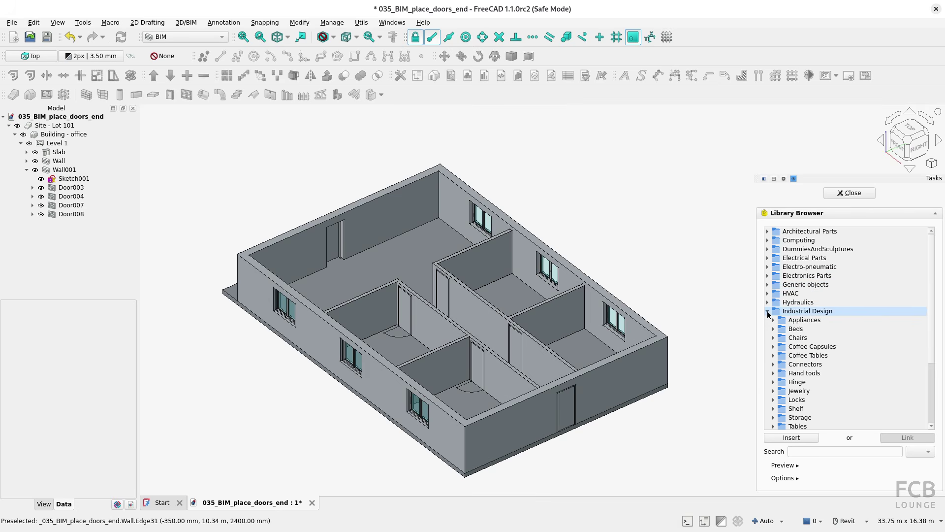
{"action": "left_click", "coordinate": [773, 338]}
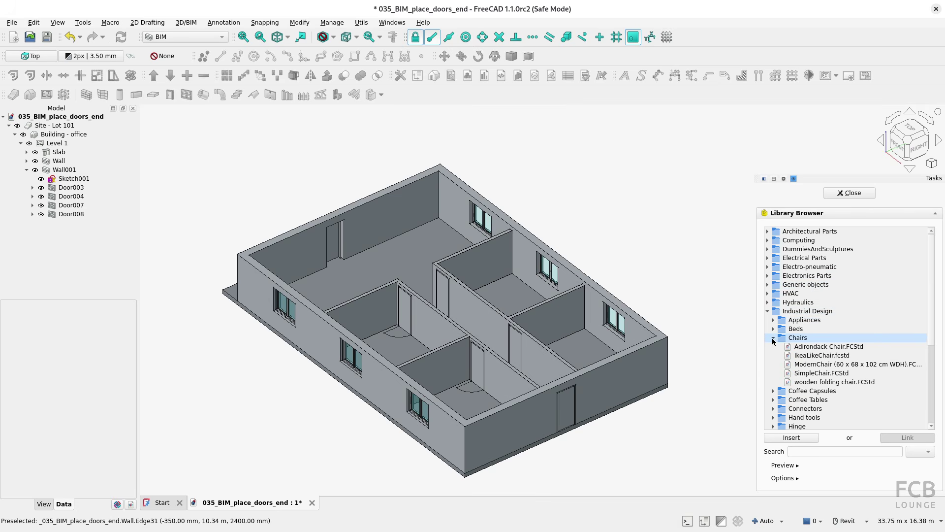
{"action": "left_click", "coordinate": [826, 367]}
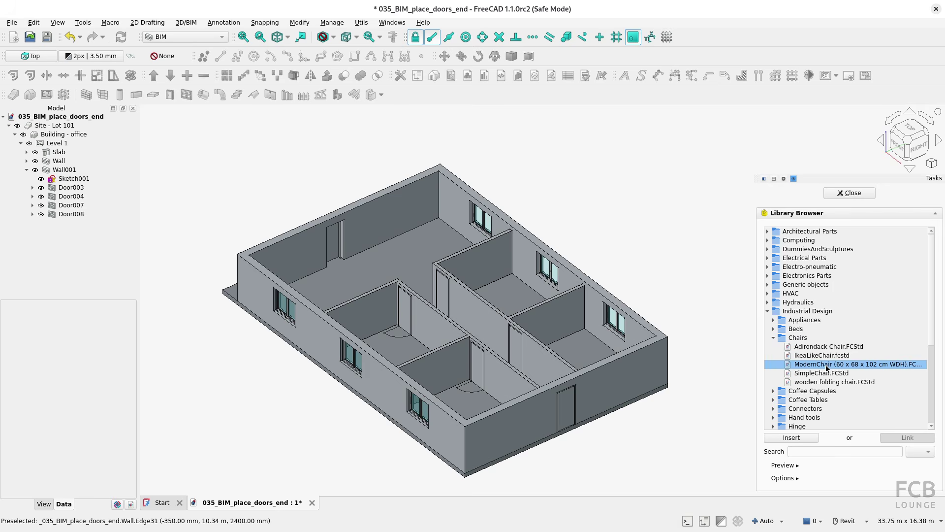
{"action": "left_click", "coordinate": [797, 438]}
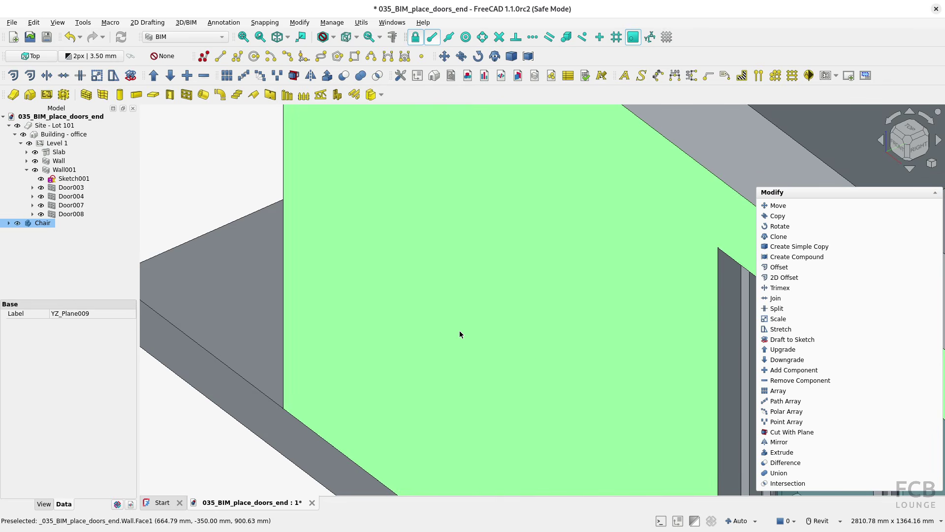
Step: Move the chair into the large room with Transform, about 1840 mm along U and about 1673 mm along V
{"action": "scroll", "coordinate": [459, 330], "scroll_direction": "down", "scroll_amount": 3}
{"action": "scroll", "coordinate": [460, 330], "scroll_direction": "down", "scroll_amount": 3}
{"action": "middle_click_drag", "start_coordinate": [533, 311], "coordinate": [505, 299], "text": "shift"}
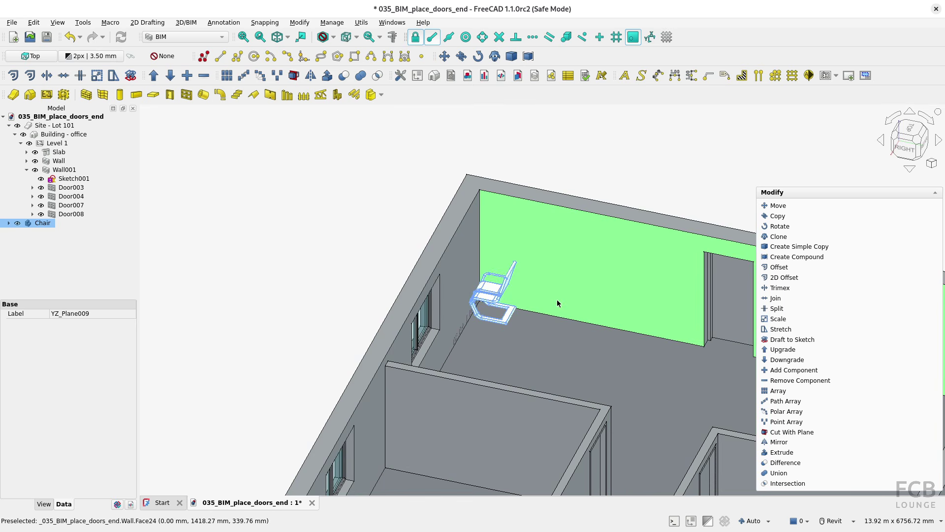
{"action": "key", "text": "2"}
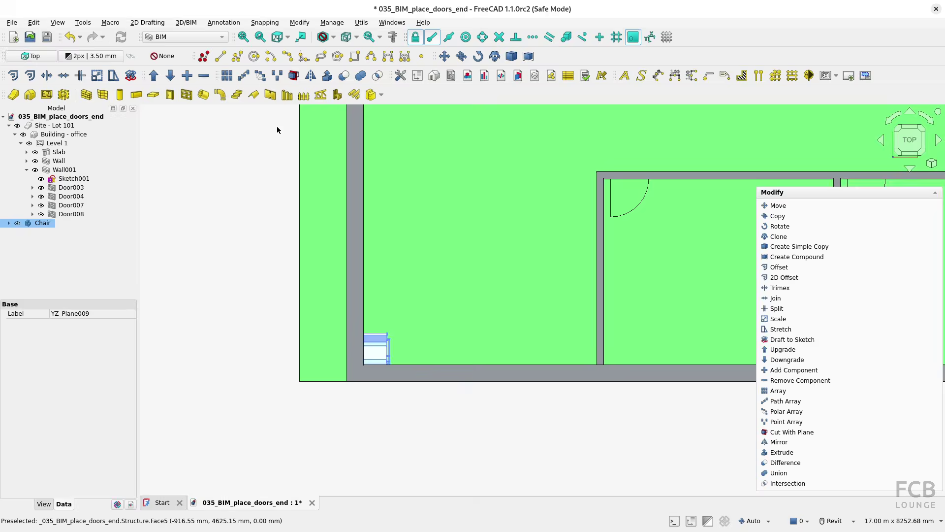
{"action": "right_click", "coordinate": [374, 351]}
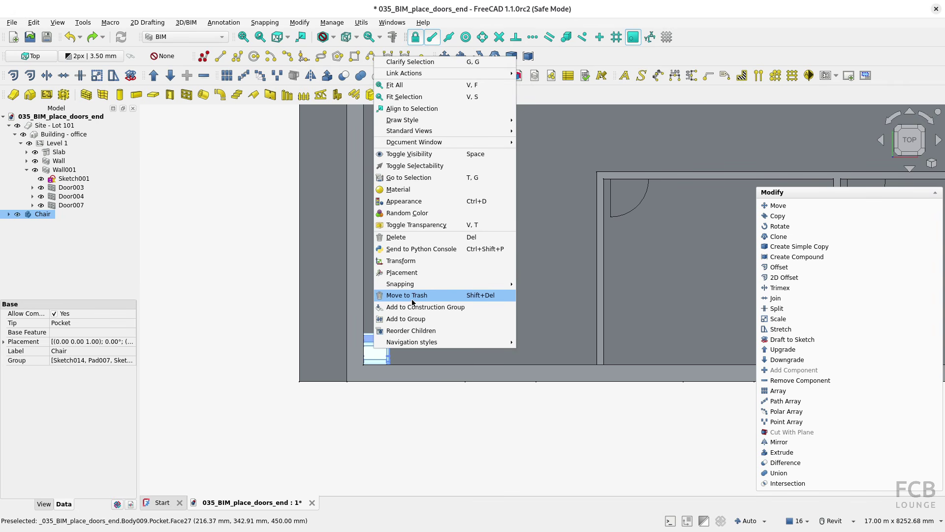
{"action": "left_click", "coordinate": [411, 261]}
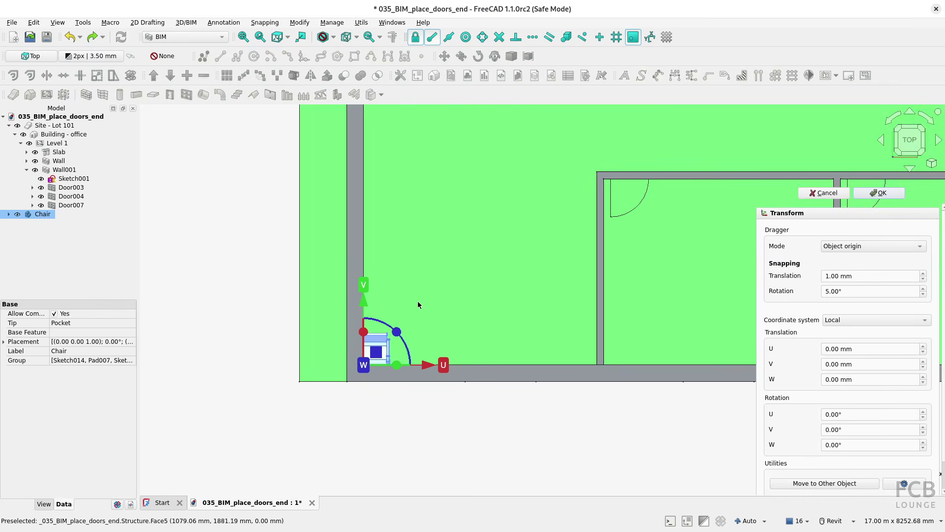
{"action": "left_click_drag", "start_coordinate": [443, 364], "coordinate": [529, 364]}
{"action": "left_click_drag", "start_coordinate": [452, 280], "coordinate": [452, 201]}
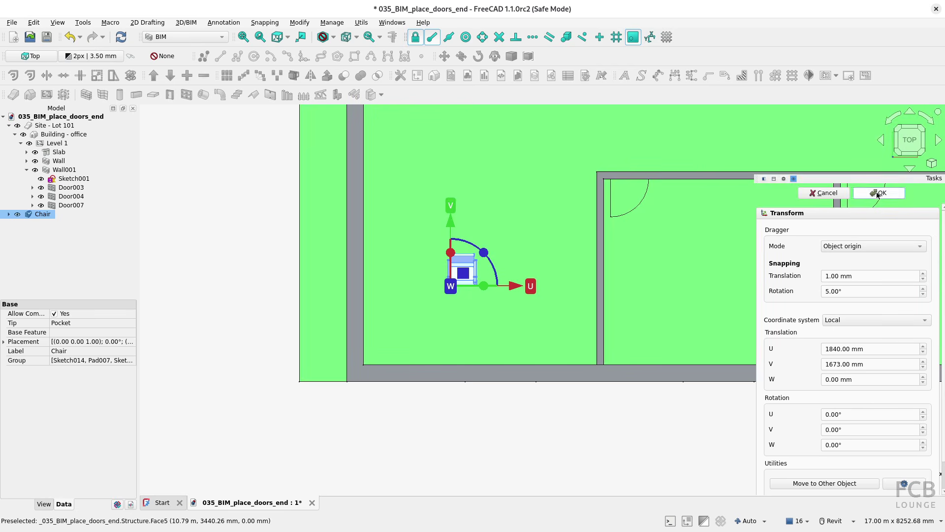
{"action": "left_click", "coordinate": [879, 193]}
{"action": "key", "text": "0"}
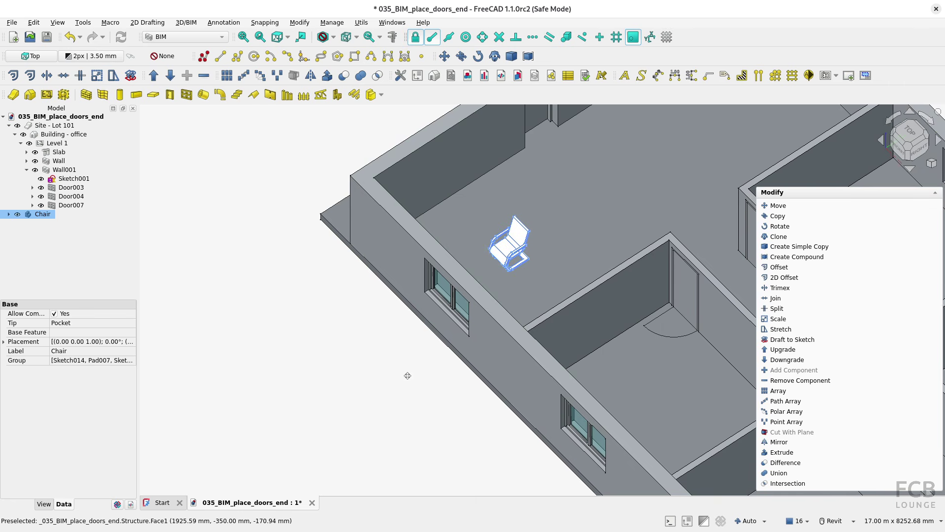
{"action": "scroll", "coordinate": [490, 262], "scroll_direction": "down", "scroll_amount": 5}
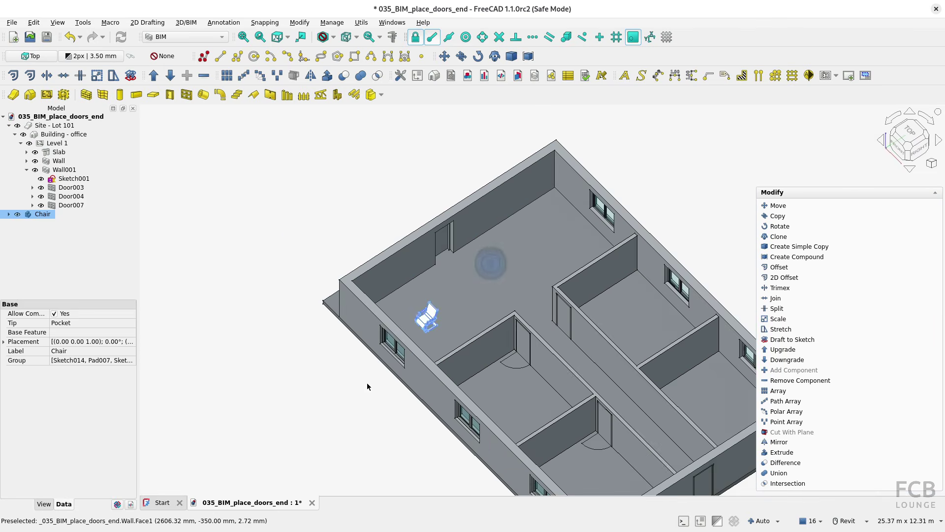
{"action": "middle_click_drag", "start_coordinate": [369, 401], "coordinate": [243, 311]}
{"action": "scroll", "coordinate": [243, 311], "scroll_direction": "up", "scroll_amount": 2}
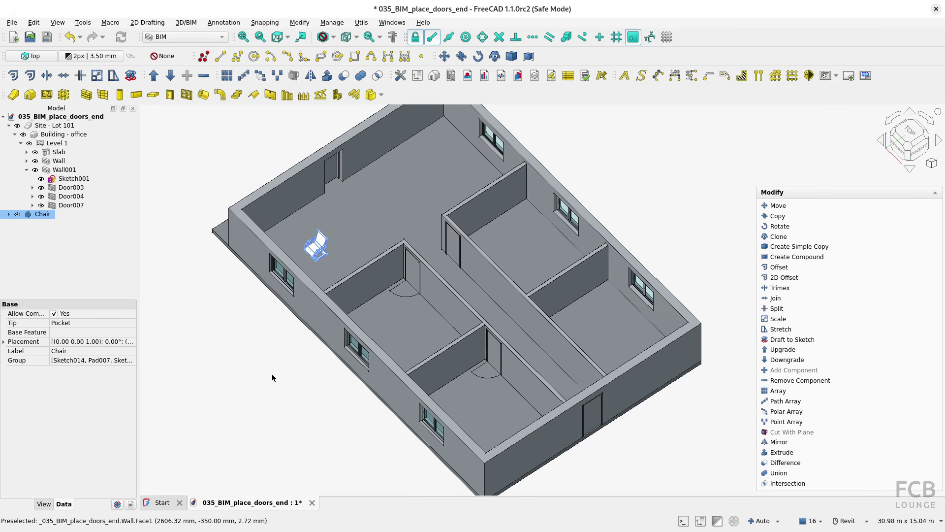
{"action": "left_click", "coordinate": [245, 392]}
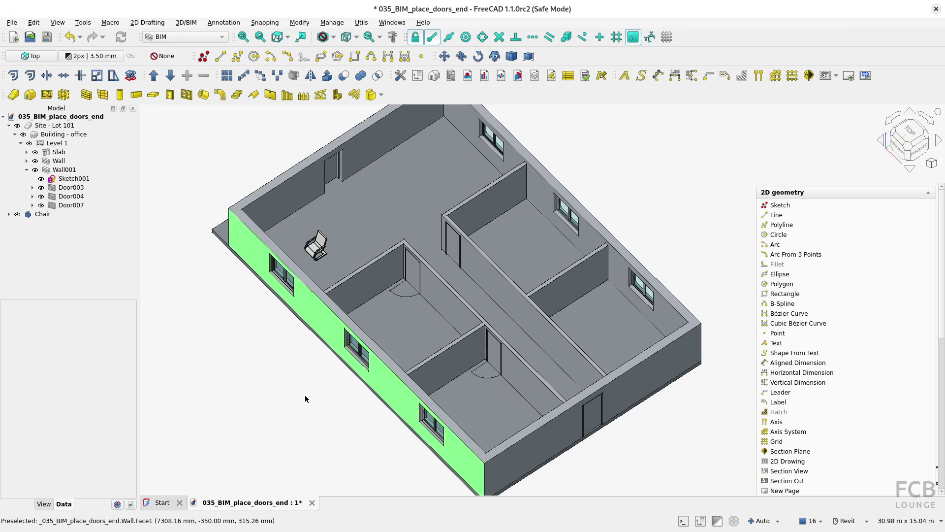
Step: Create a new document and insert double bed 140x195cm from the objects library's Industrial Design Beds category
{"action": "left_click", "coordinate": [13, 36]}
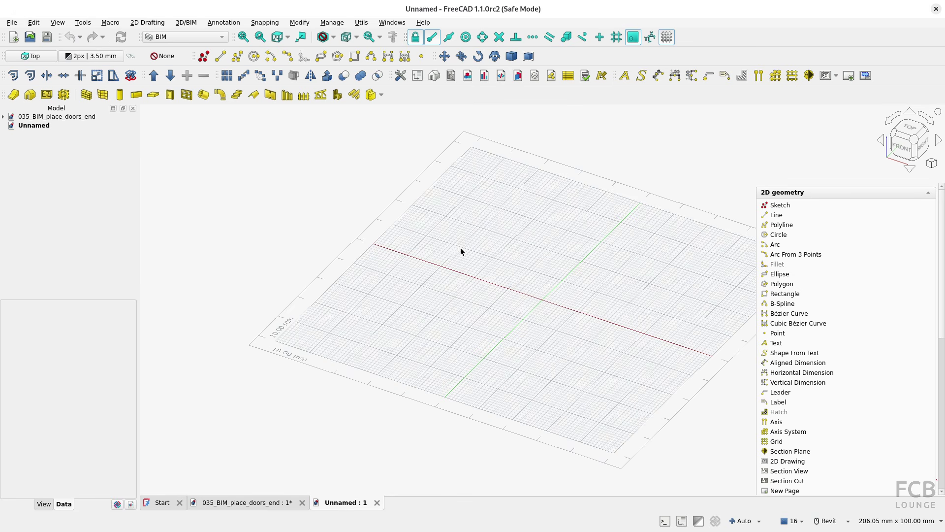
{"action": "left_click", "coordinate": [371, 95]}
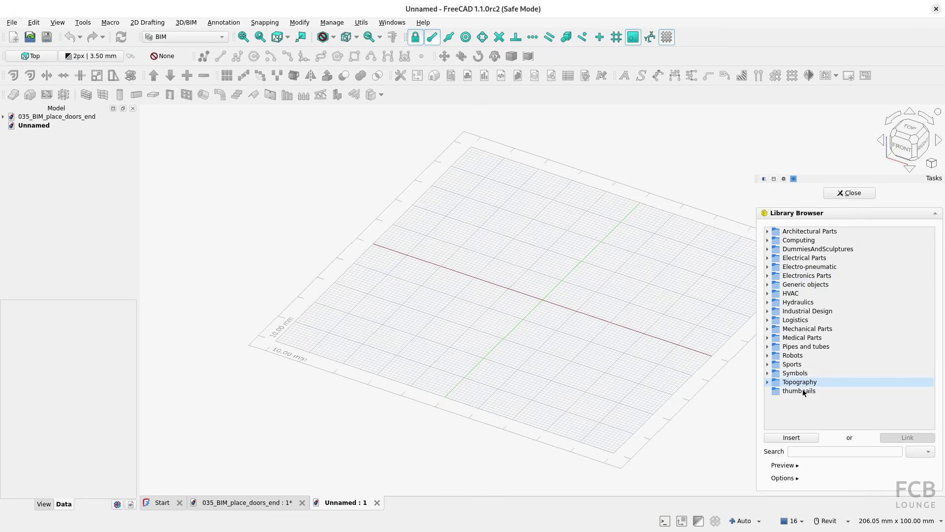
{"action": "left_click", "coordinate": [793, 315]}
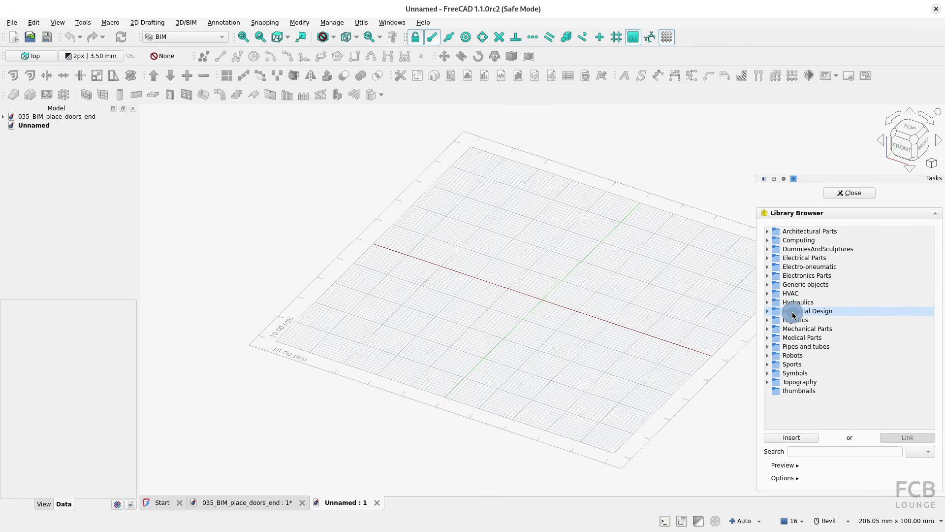
{"action": "left_click", "coordinate": [767, 311]}
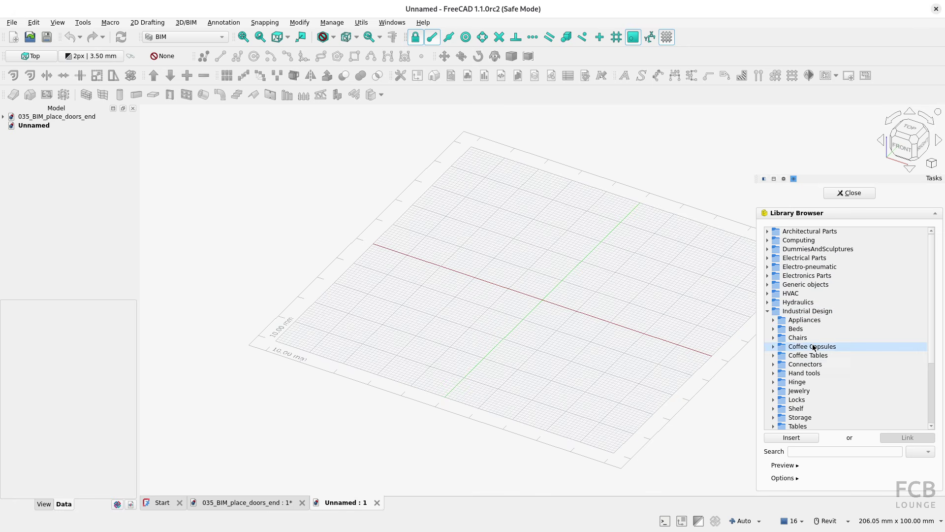
{"action": "left_click", "coordinate": [774, 330]}
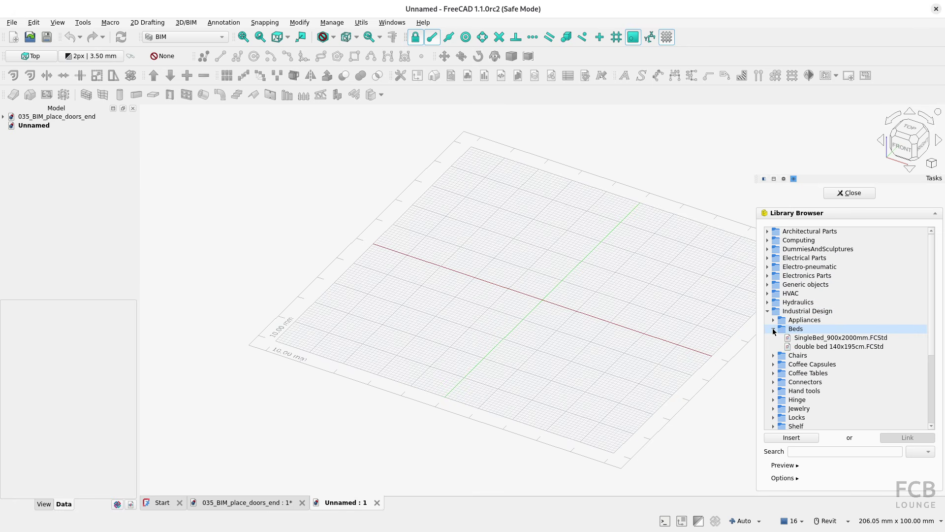
{"action": "left_click", "coordinate": [818, 346]}
{"action": "left_click", "coordinate": [802, 437]}
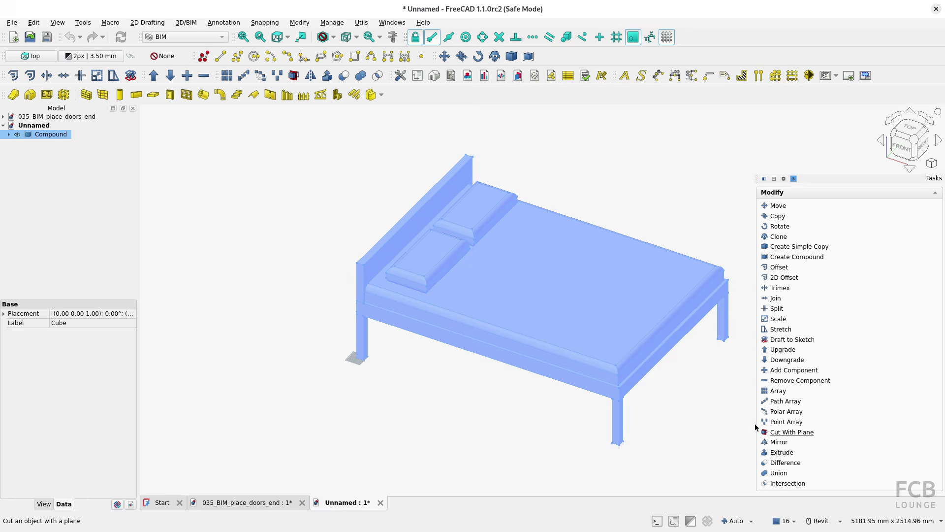
Step: Inspect the double bed from the opposite side and close its document without saving
{"action": "left_click", "coordinate": [509, 413]}
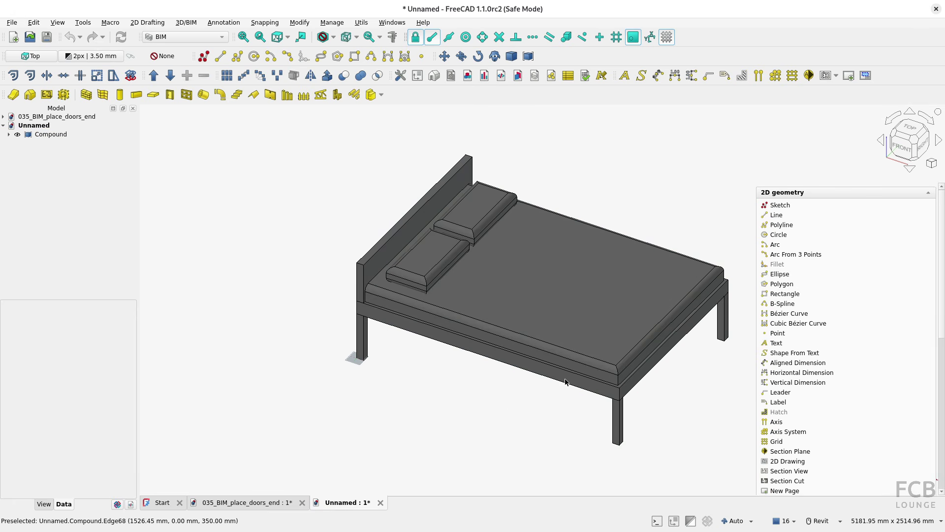
{"action": "middle_click_drag", "start_coordinate": [607, 363], "coordinate": [388, 359], "text": "shift"}
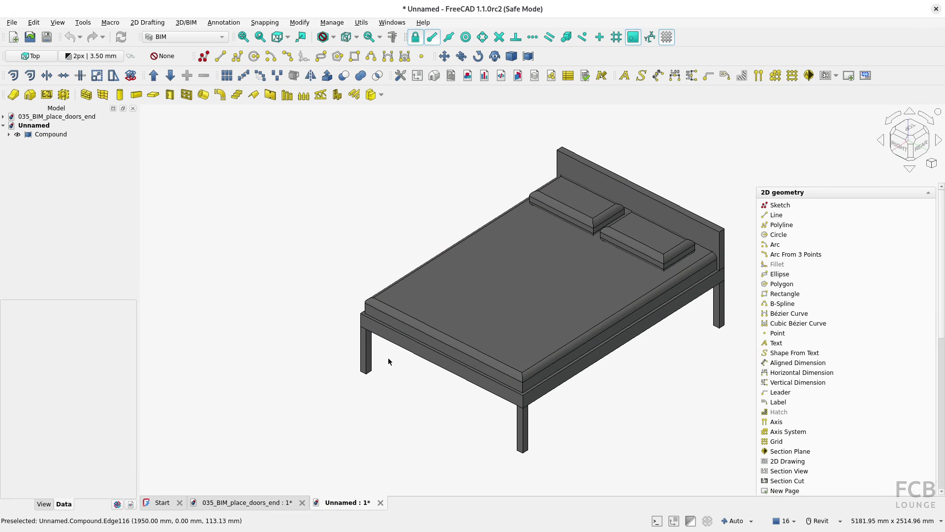
{"action": "middle_click_drag", "start_coordinate": [695, 361], "coordinate": [583, 324], "text": "shift"}
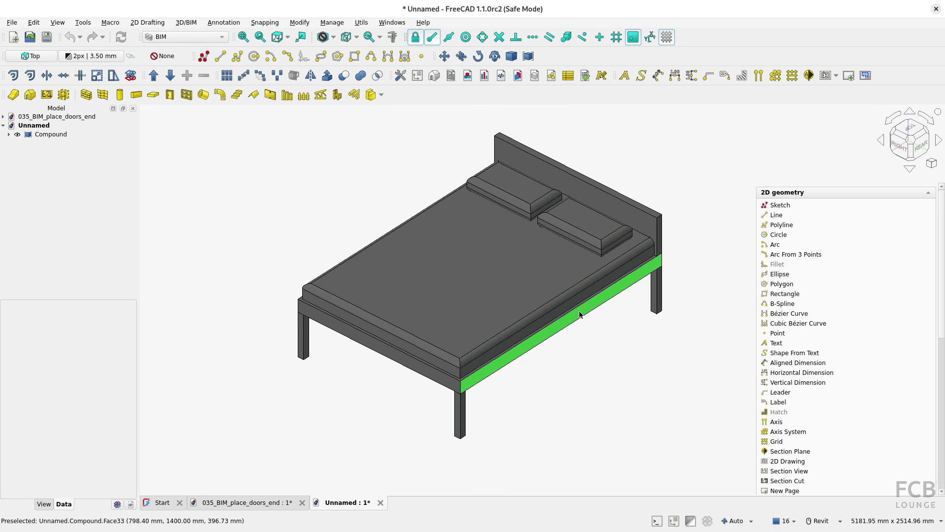
{"action": "left_click", "coordinate": [380, 507]}
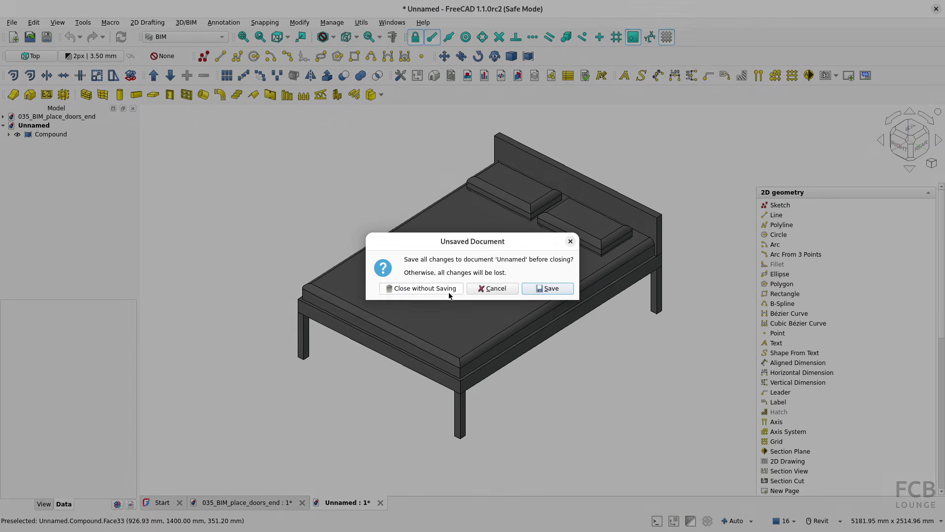
{"action": "left_click", "coordinate": [422, 292]}
Step: Create another new document and insert SingleBed_900x2000mm from the objects library's Industrial Design Beds category
{"action": "left_click", "coordinate": [14, 37]}
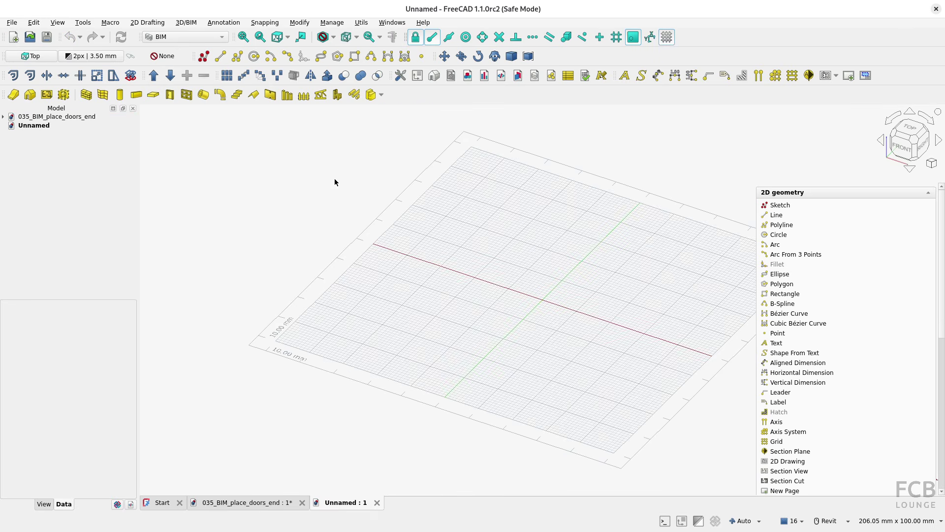
{"action": "left_click", "coordinate": [369, 95]}
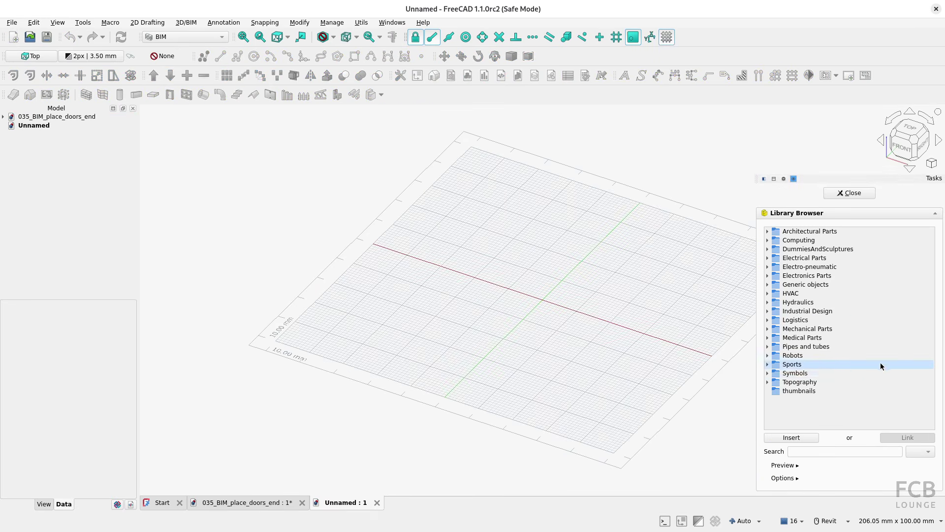
{"action": "left_click", "coordinate": [769, 311]}
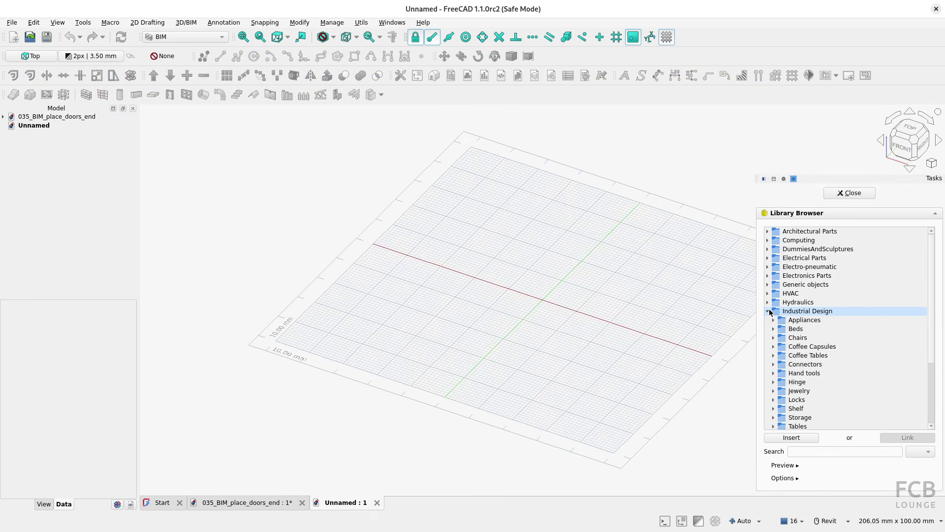
{"action": "left_click", "coordinate": [775, 329]}
{"action": "left_click", "coordinate": [816, 347]}
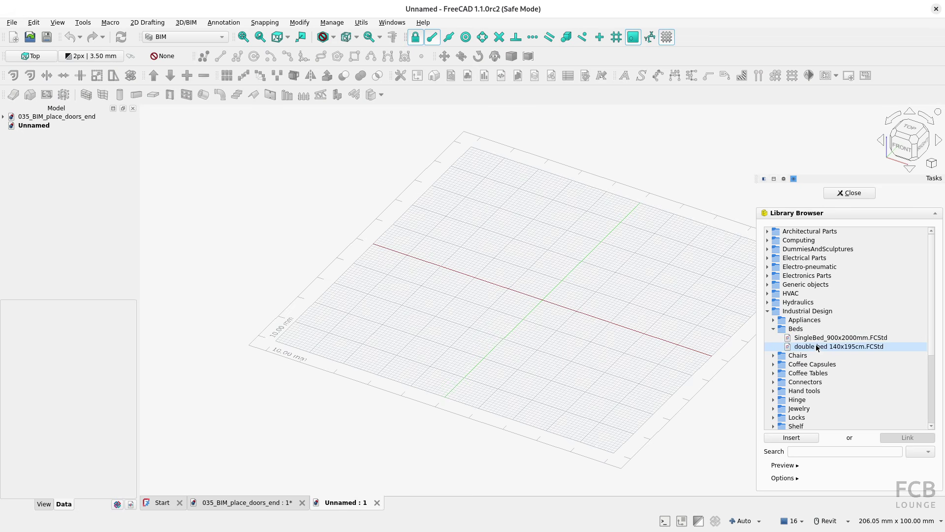
{"action": "left_click", "coordinate": [809, 338]}
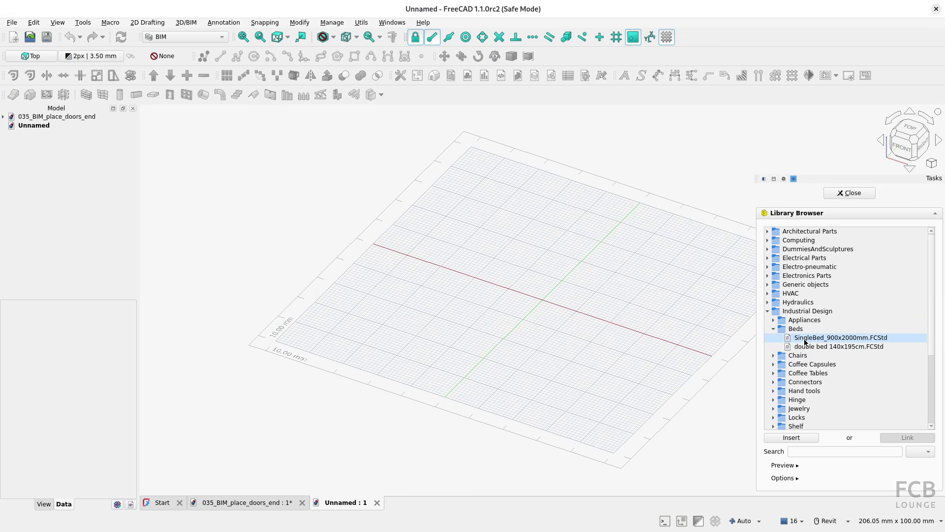
{"action": "left_click", "coordinate": [791, 437]}
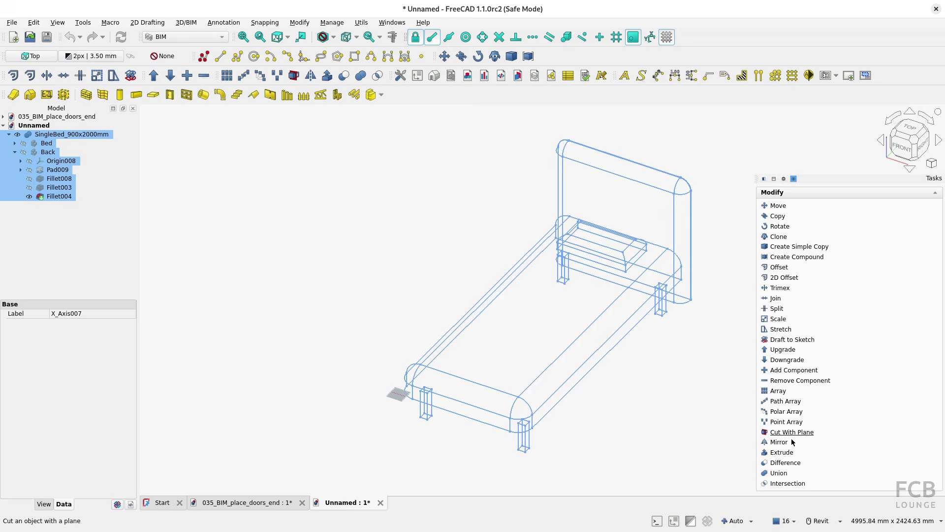
Step: Make the hidden Bed and Back parts of the single bed visible
{"action": "left_click", "coordinate": [363, 297]}
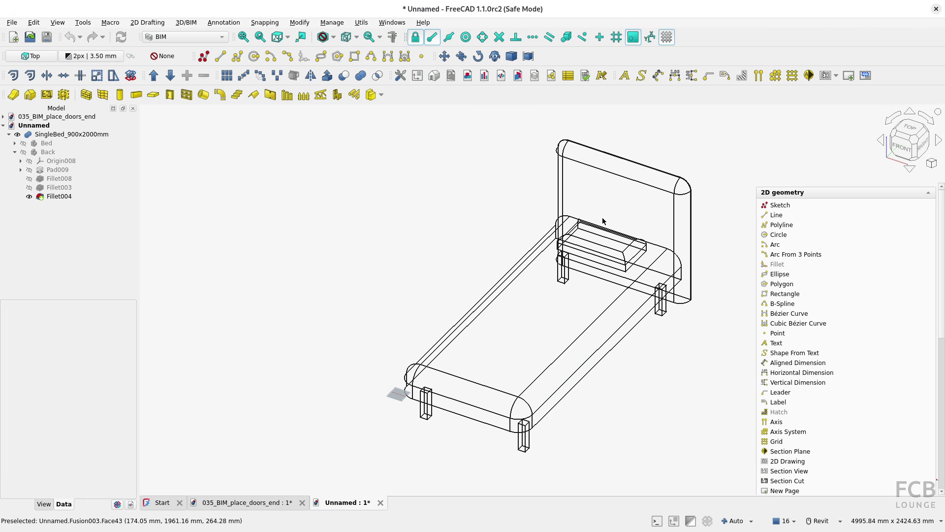
{"action": "left_click", "coordinate": [23, 143]}
{"action": "left_click", "coordinate": [24, 153]}
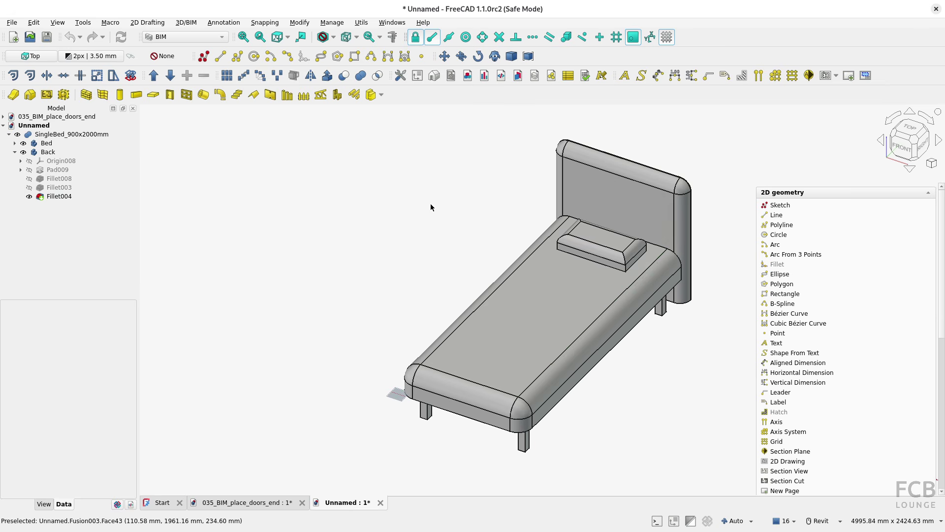
Step: Close the single bed document without saving and insert Beds from the library's Architectural Parts Bedroom category into a new document
{"action": "left_click", "coordinate": [380, 503]}
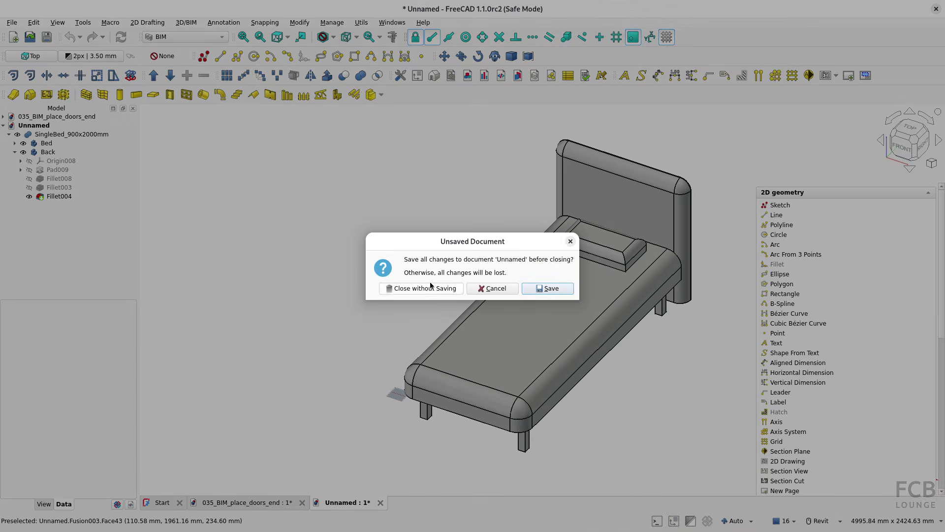
{"action": "left_click", "coordinate": [422, 288]}
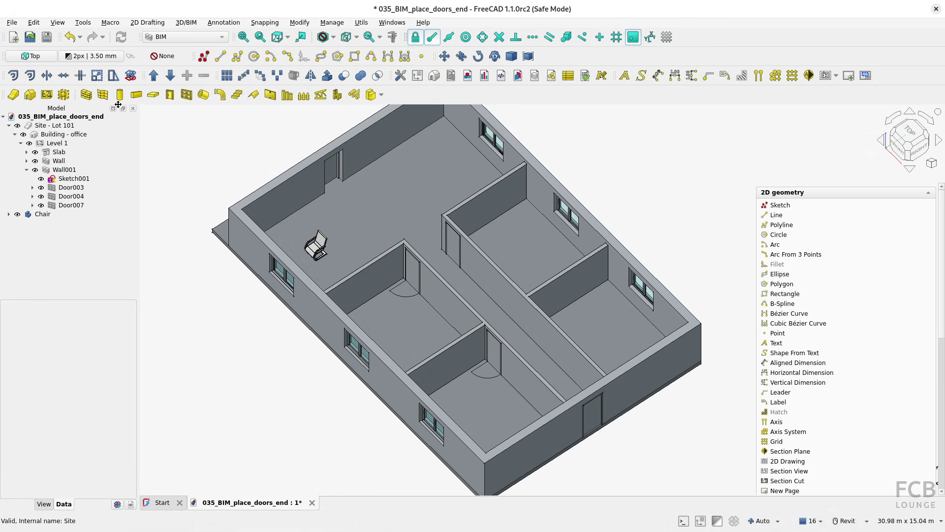
{"action": "left_click", "coordinate": [13, 37]}
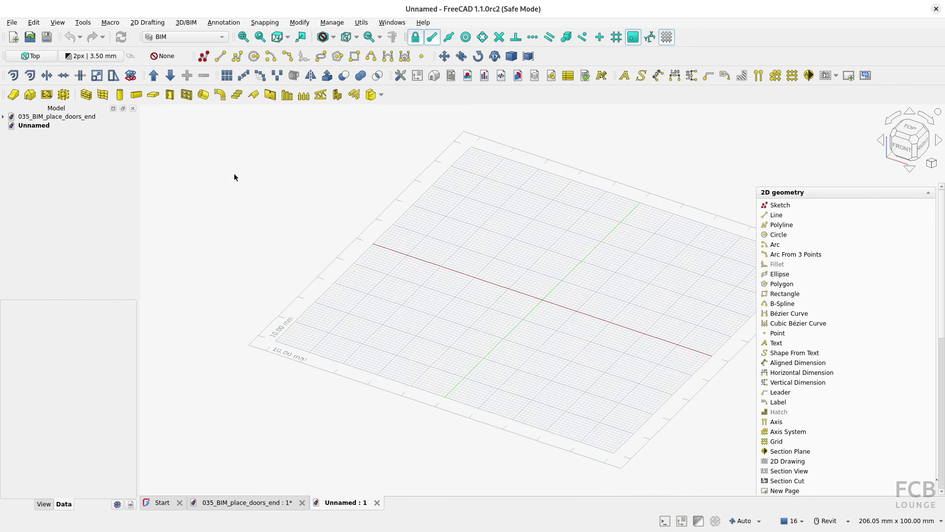
{"action": "left_click", "coordinate": [371, 95]}
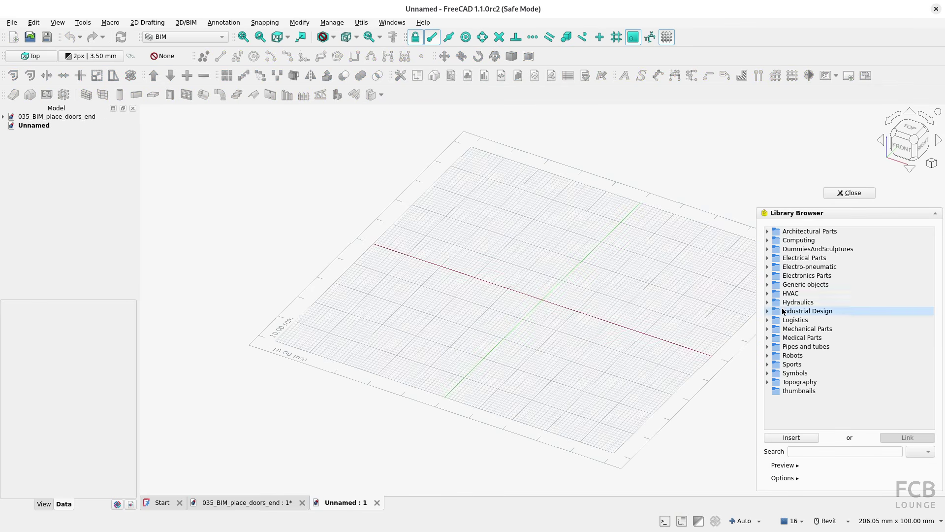
{"action": "left_click", "coordinate": [769, 233]}
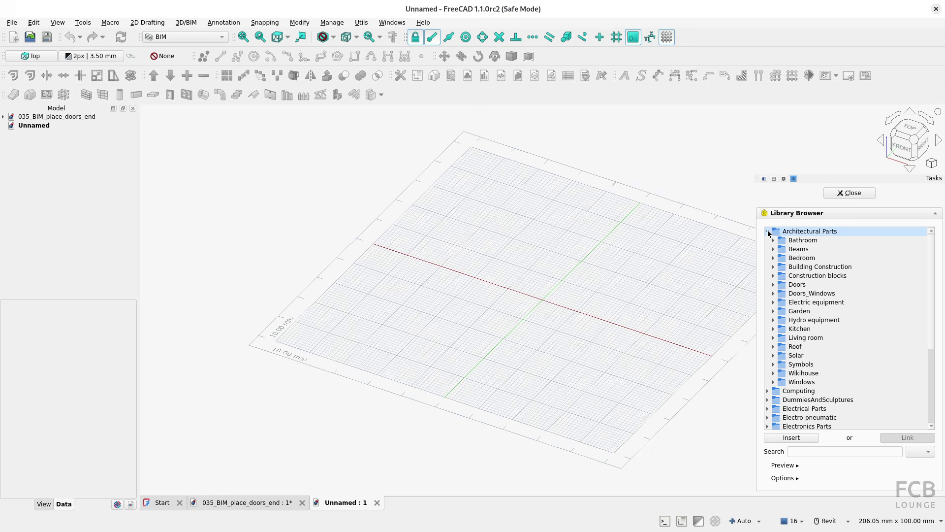
{"action": "left_click", "coordinate": [773, 259]}
{"action": "left_click", "coordinate": [810, 277]}
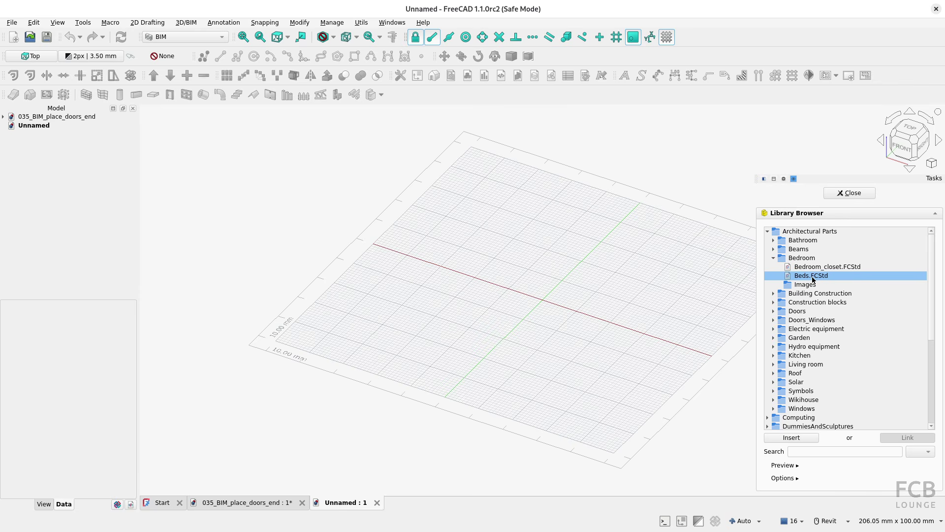
{"action": "left_click", "coordinate": [797, 440]}
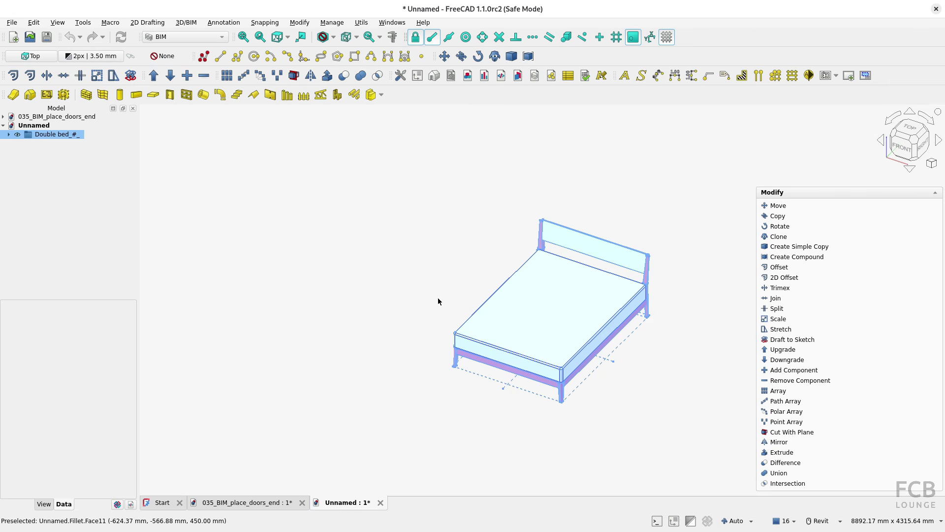
Step: Expand the Double bed group and review the dimension and material parameters of 01-Prop_Bed_configurations
{"action": "left_click", "coordinate": [9, 134]}
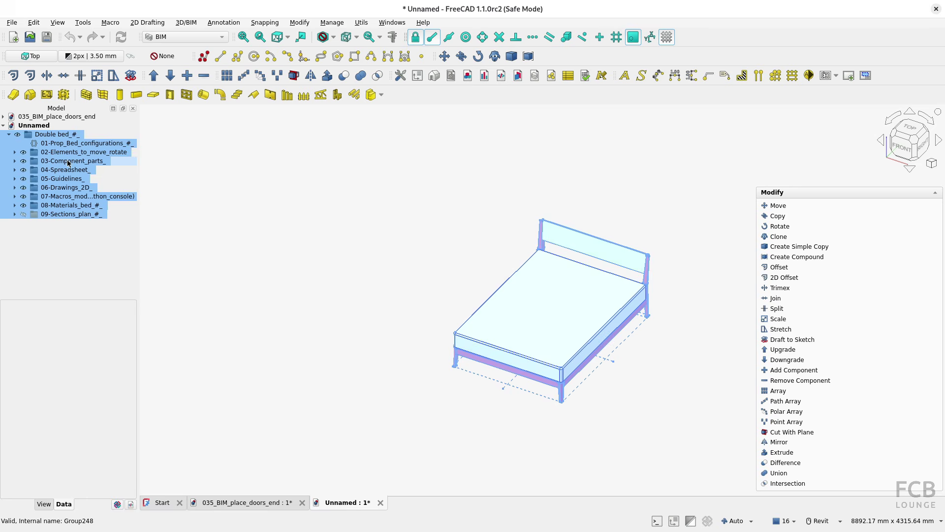
{"action": "left_click", "coordinate": [81, 231]}
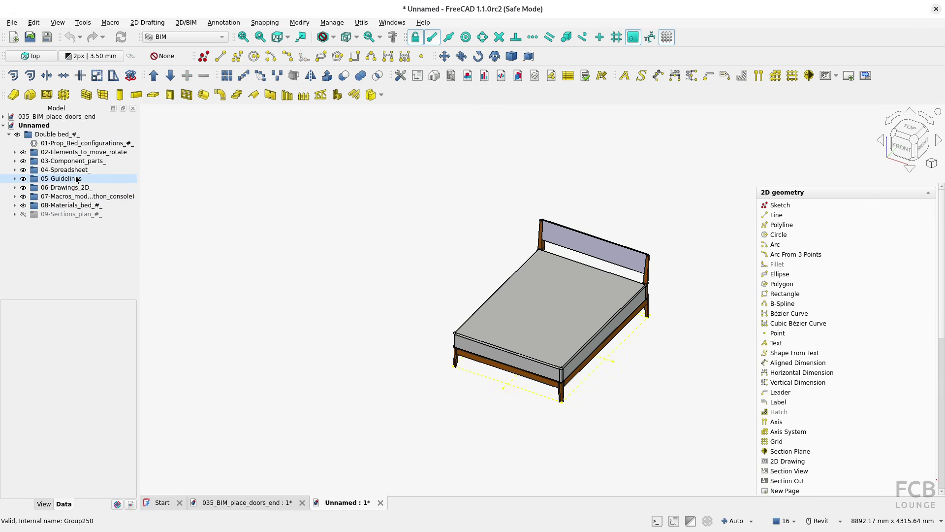
{"action": "left_click", "coordinate": [527, 268]}
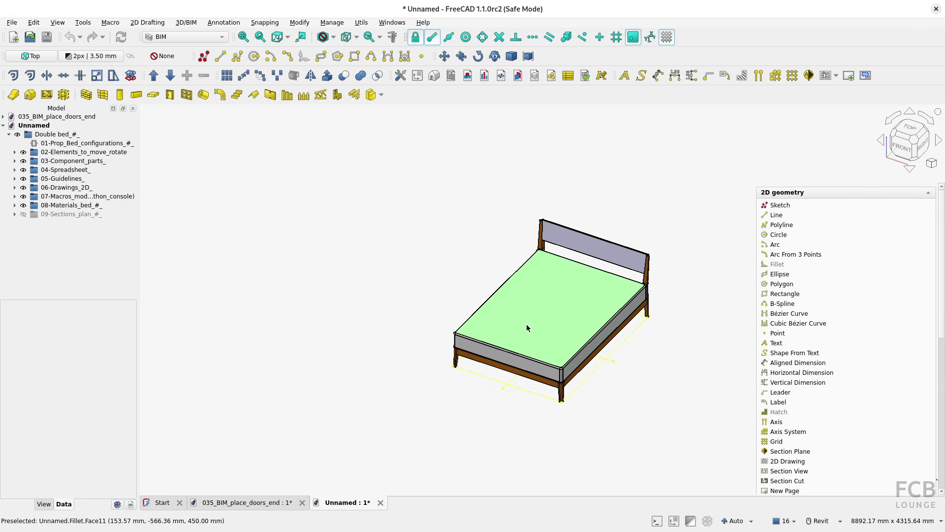
{"action": "left_click", "coordinate": [443, 295]}
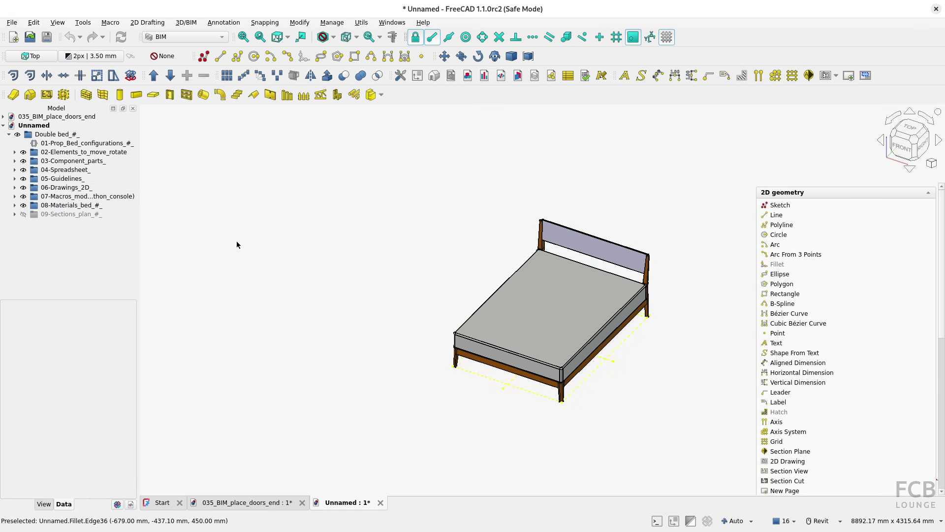
{"action": "left_click", "coordinate": [54, 145]}
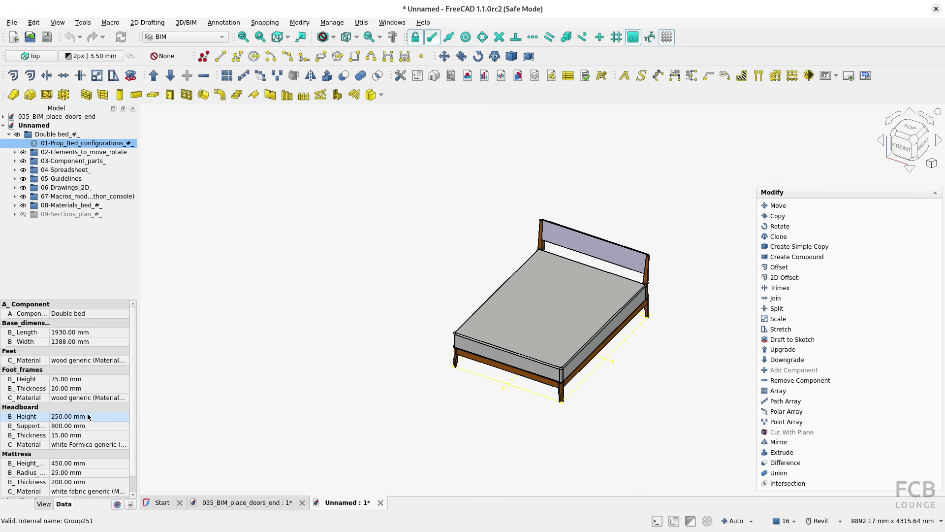
{"action": "scroll", "coordinate": [79, 355], "scroll_direction": "down", "scroll_amount": 1}
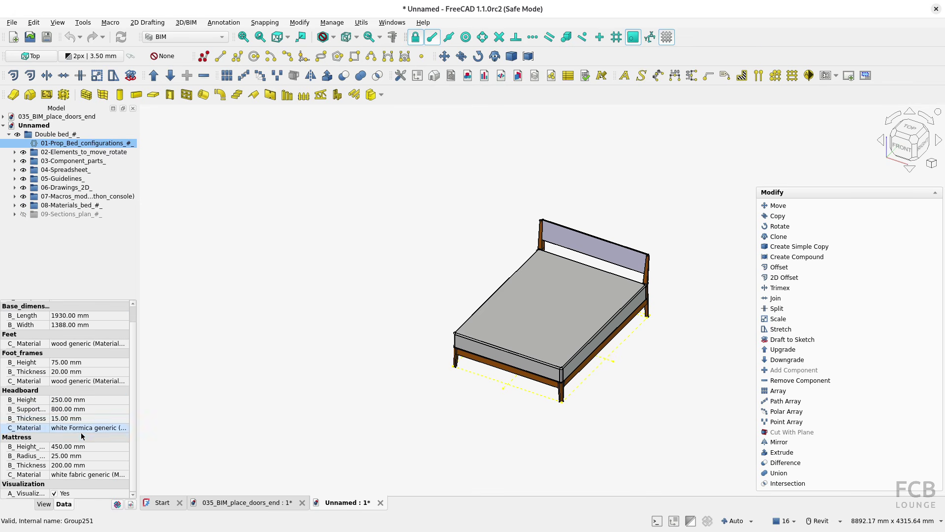
{"action": "scroll", "coordinate": [82, 459], "scroll_direction": "up", "scroll_amount": 1}
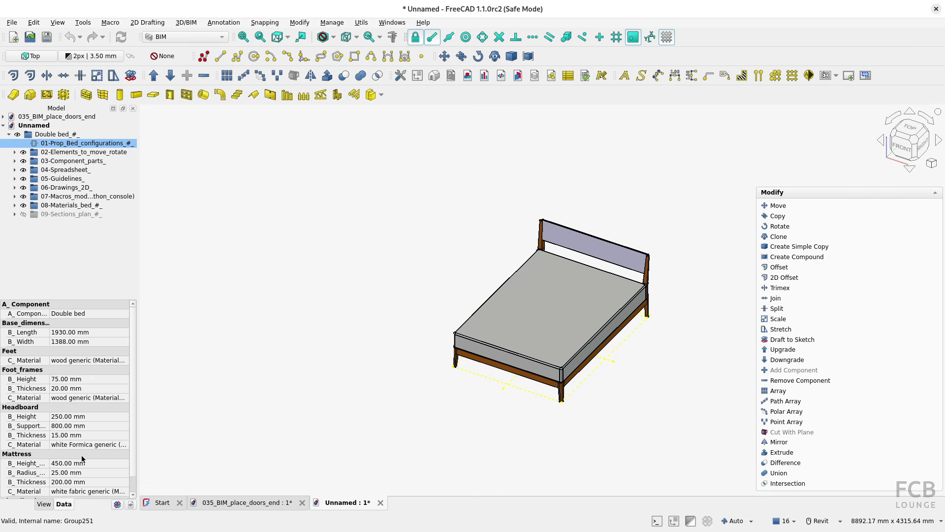
Step: Set the double bed's B_Width base dimension to 2000 mm
{"action": "left_click", "coordinate": [98, 333]}
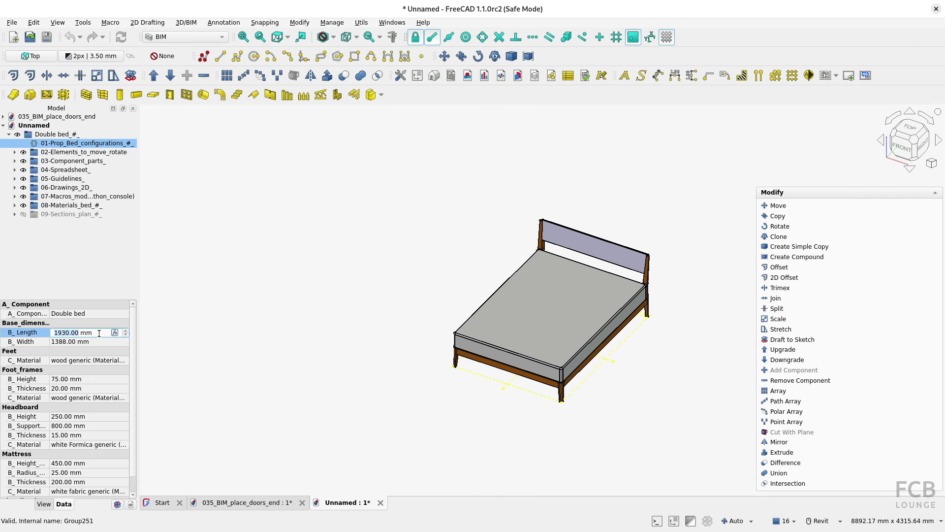
{"action": "left_click", "coordinate": [87, 342]}
{"action": "type", "text": "2000"}
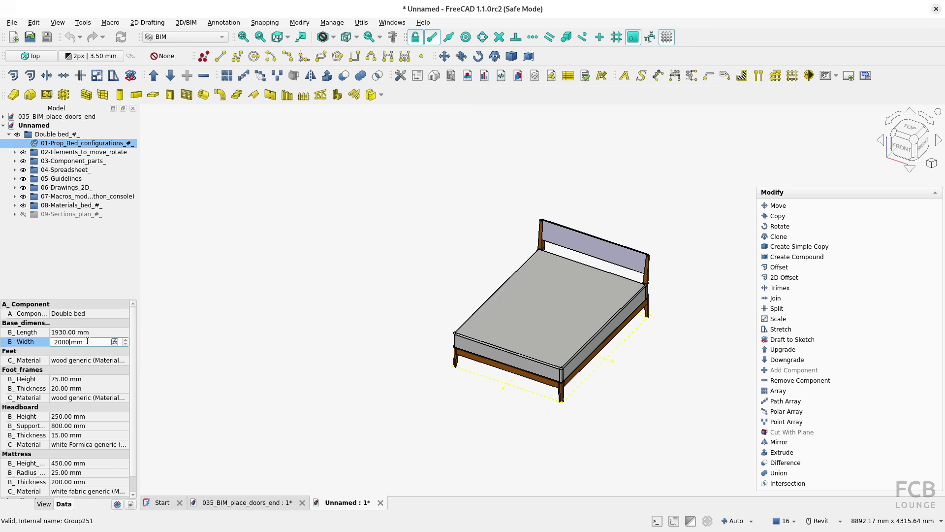
{"action": "key", "text": "Return"}
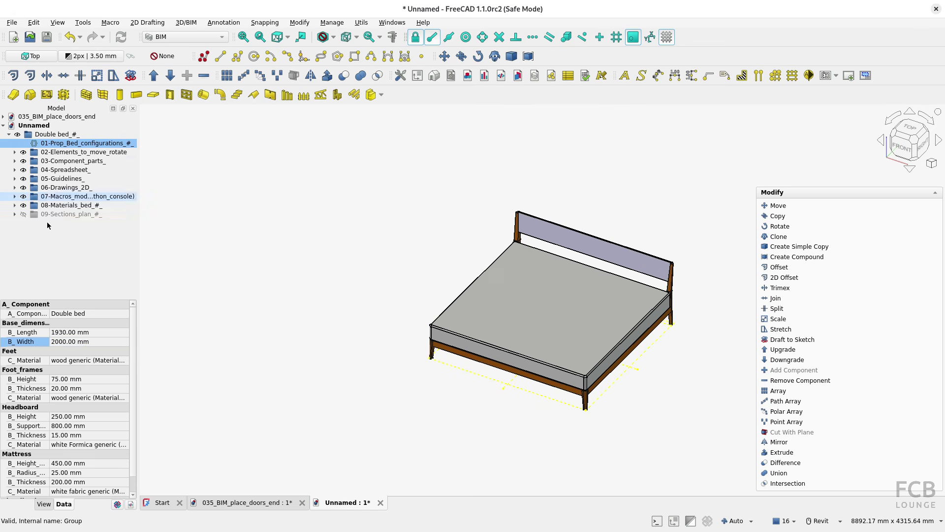
Step: Read through the new objects properties text document in the bed's 05-Guidelines group and close it
{"action": "left_click", "coordinate": [15, 179]}
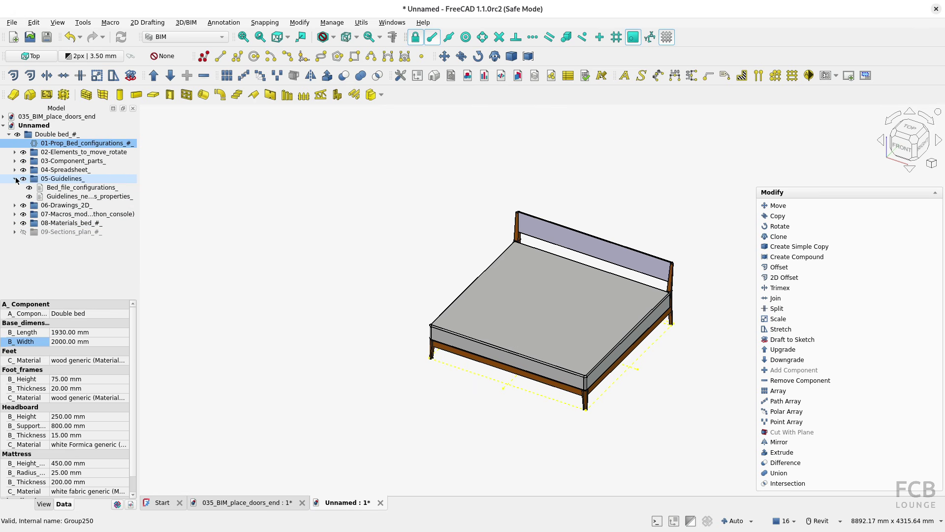
{"action": "double_click", "coordinate": [74, 196]}
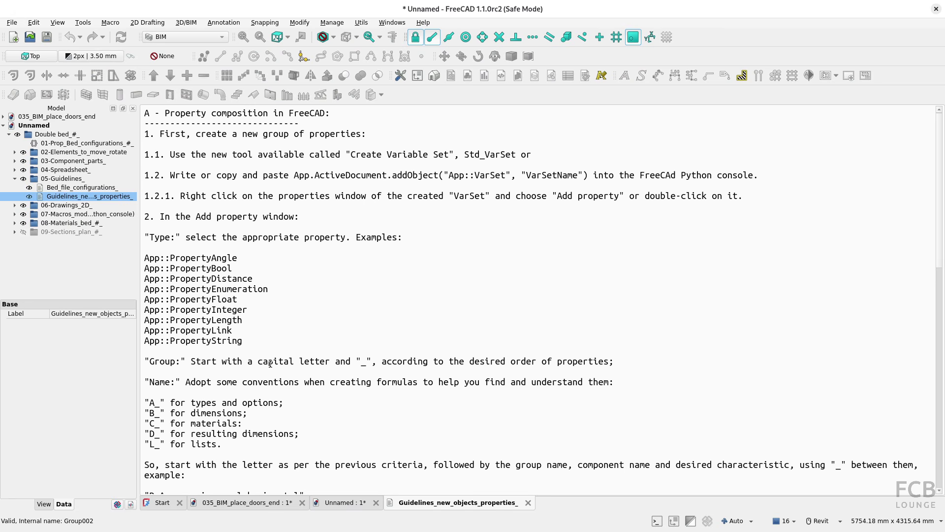
{"action": "scroll", "coordinate": [249, 230], "scroll_direction": "down", "scroll_amount": 15}
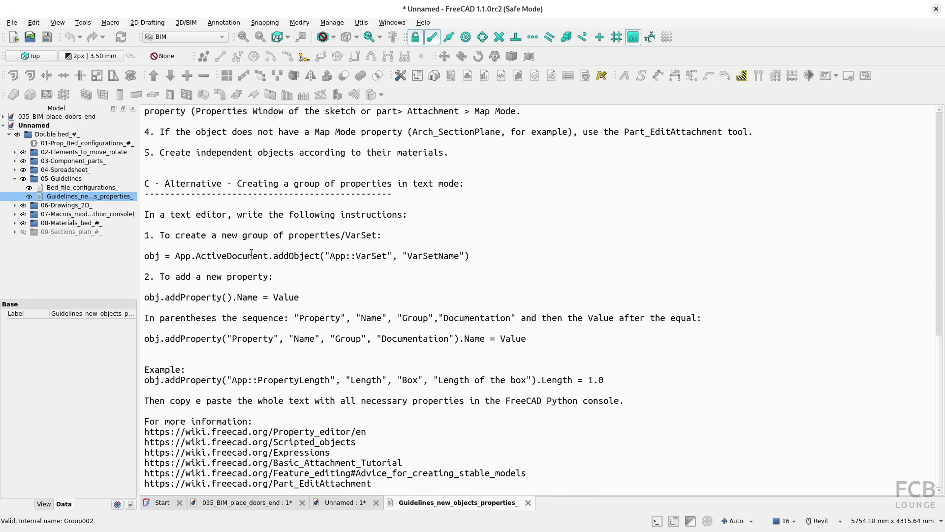
{"action": "scroll", "coordinate": [251, 253], "scroll_direction": "up", "scroll_amount": 20}
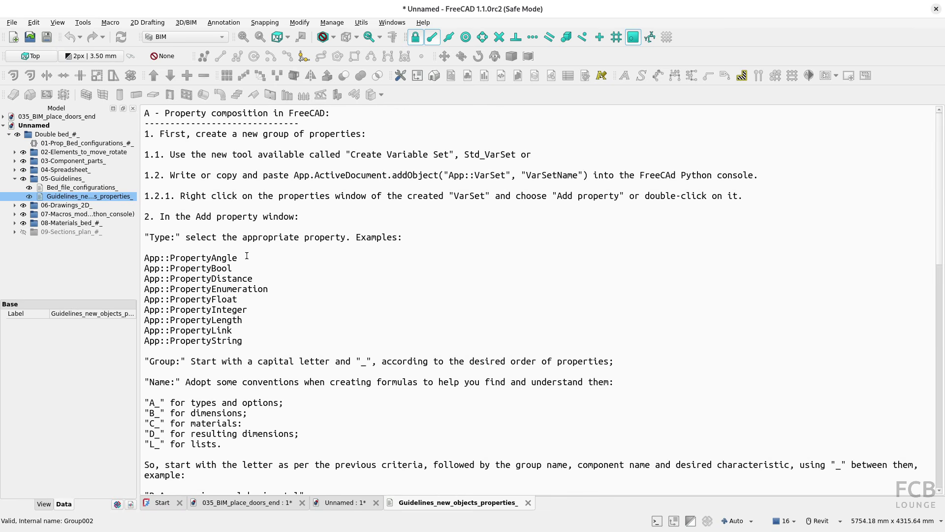
{"action": "left_click", "coordinate": [529, 502]}
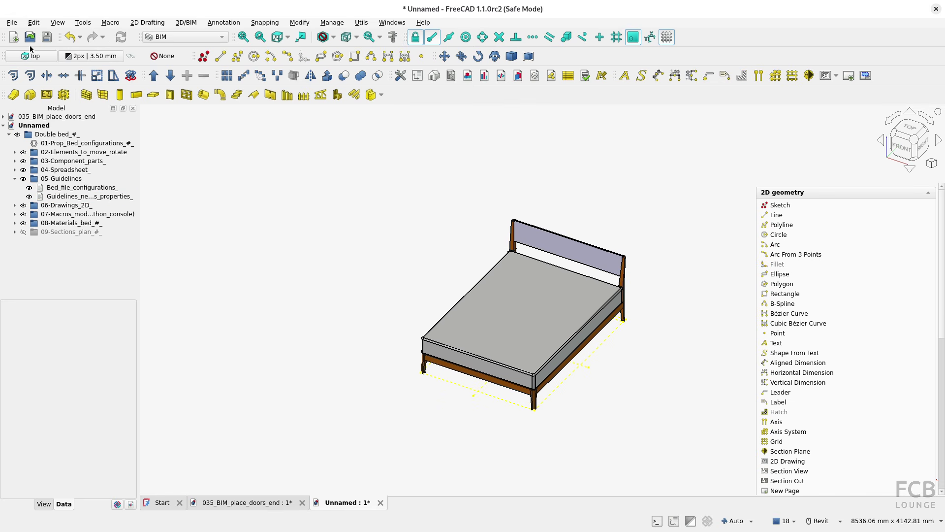
Step: Create a new document and insert Water tank 500L from the objects library's Pipes and tubes category
{"action": "left_click", "coordinate": [14, 37]}
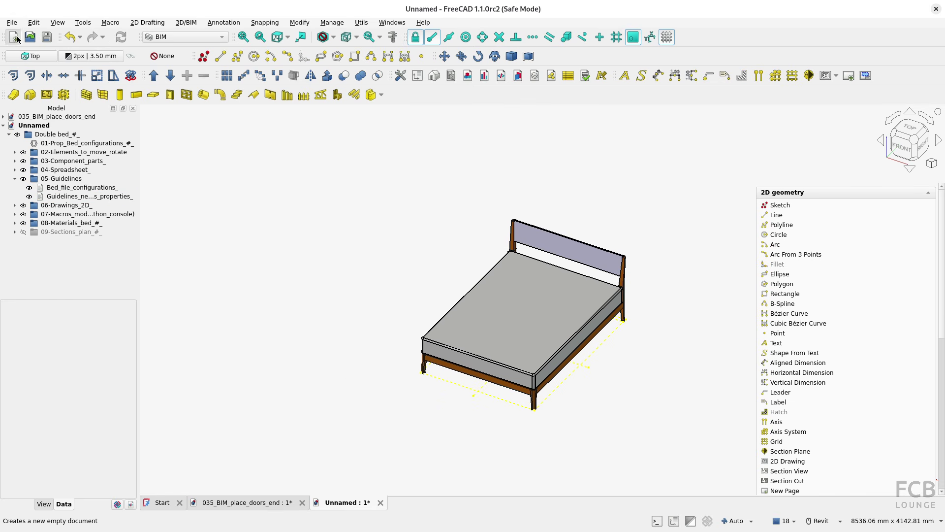
{"action": "left_click", "coordinate": [371, 95]}
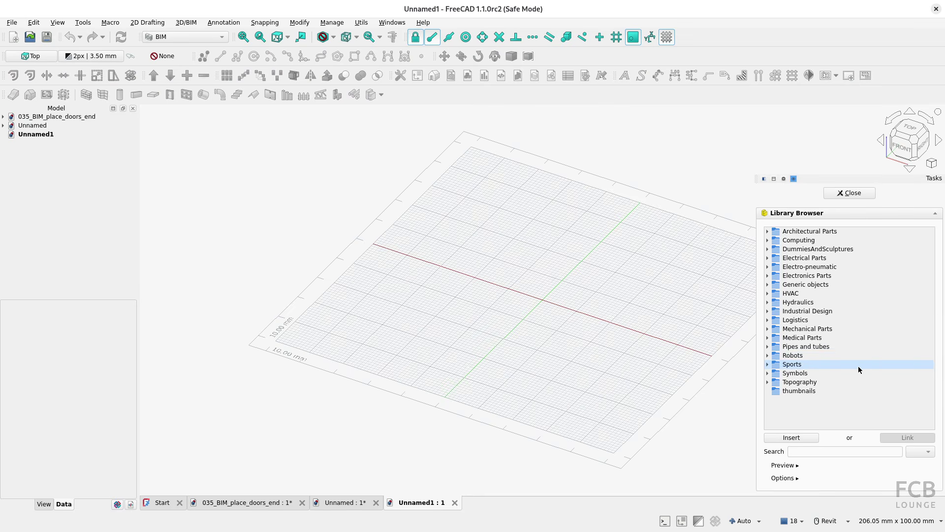
{"action": "left_click", "coordinate": [768, 347]}
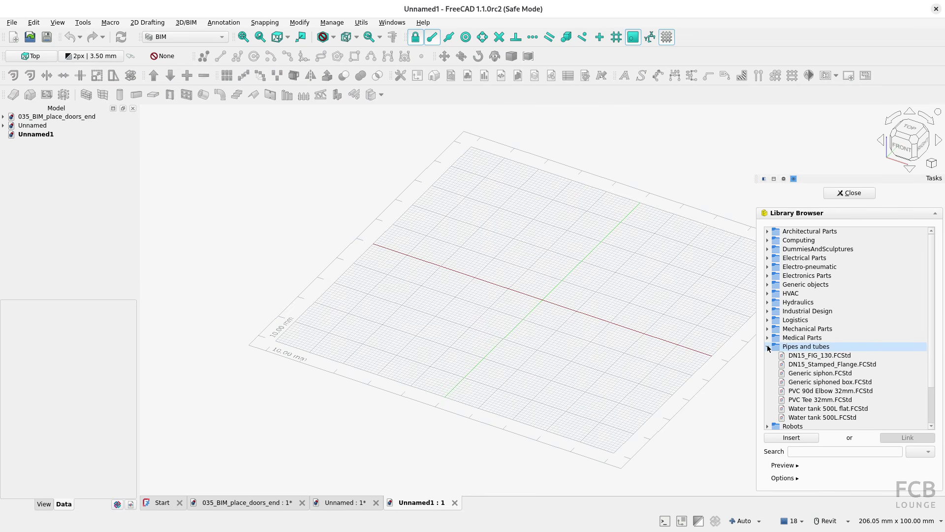
{"action": "left_click", "coordinate": [810, 419]}
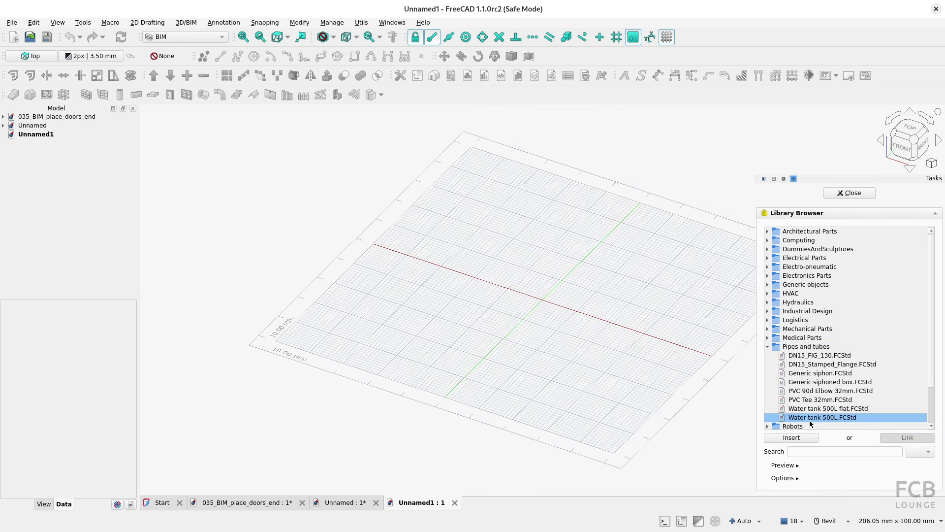
{"action": "left_click", "coordinate": [792, 437]}
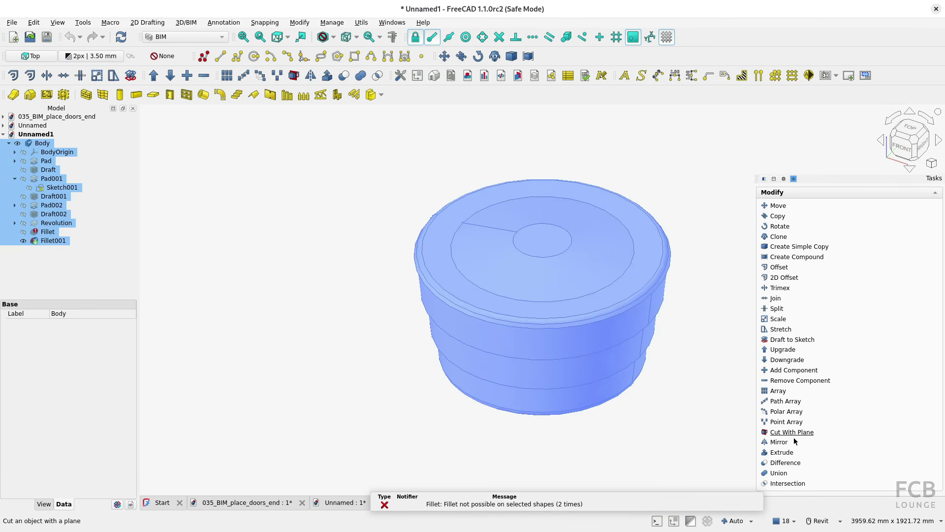
Step: Deselect the water tank and close its document without saving
{"action": "left_click", "coordinate": [498, 502]}
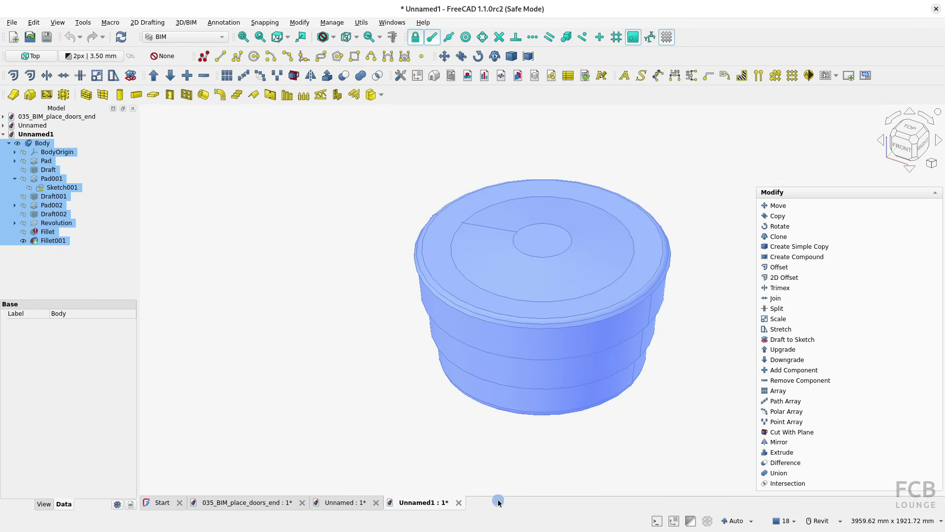
{"action": "left_click", "coordinate": [498, 502]}
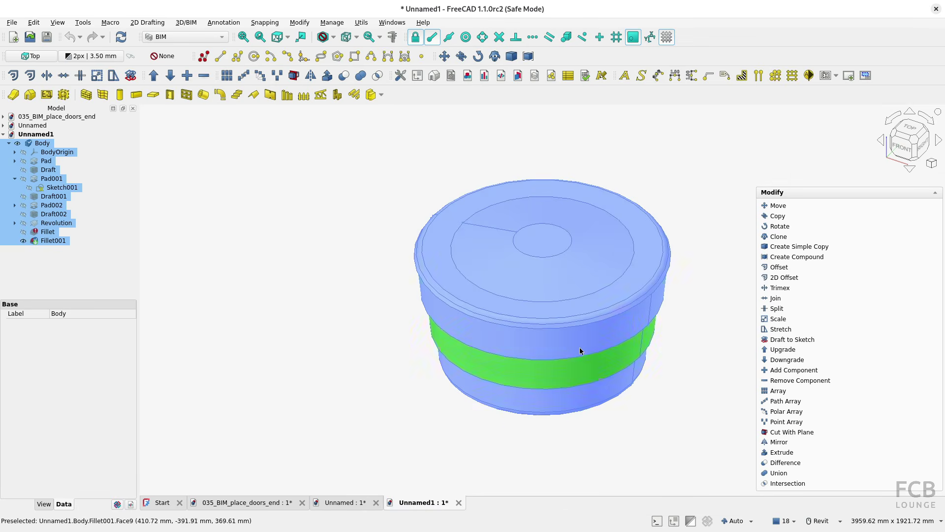
{"action": "left_click", "coordinate": [342, 323]}
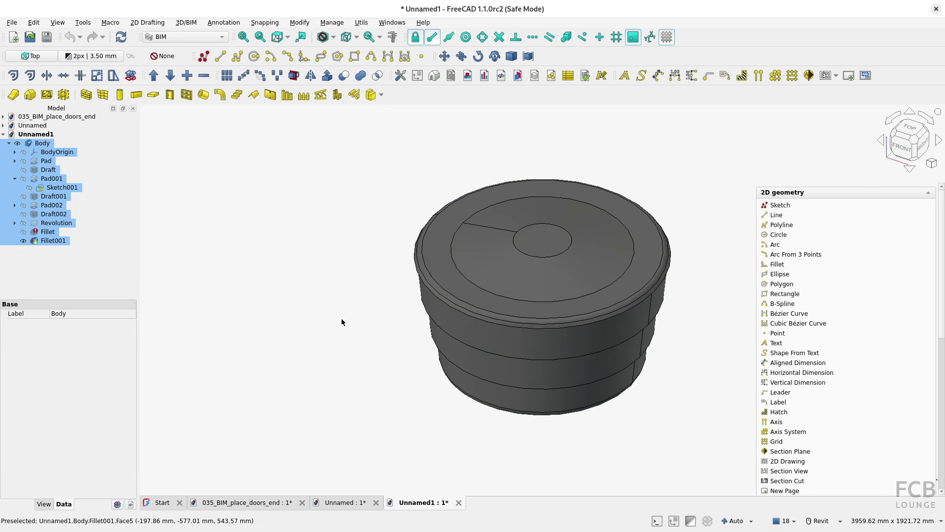
{"action": "left_click", "coordinate": [458, 503]}
{"action": "left_click", "coordinate": [408, 287]}
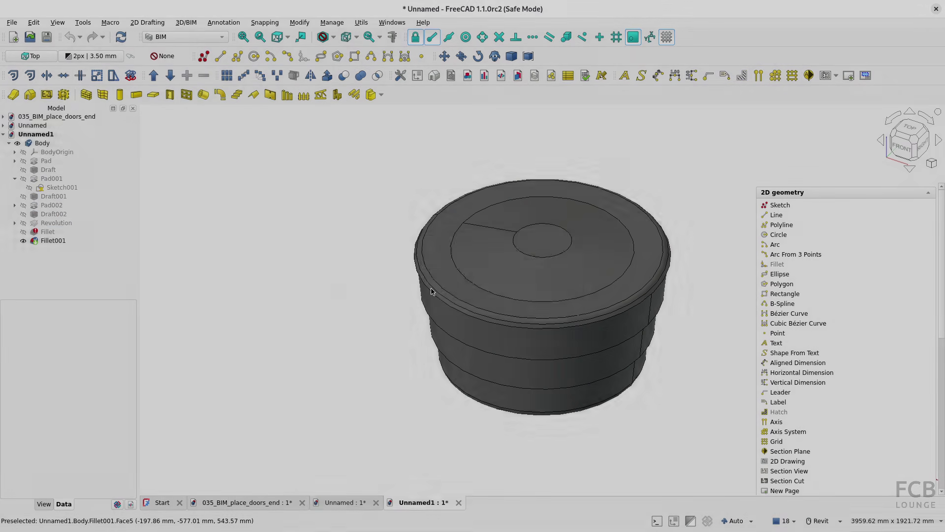
Step: Create a new document, insert WallHungToilet from the objects library's Architectural Parts, Hydro equipment category, and inspect the deselected toilet
{"action": "left_click", "coordinate": [372, 95]}
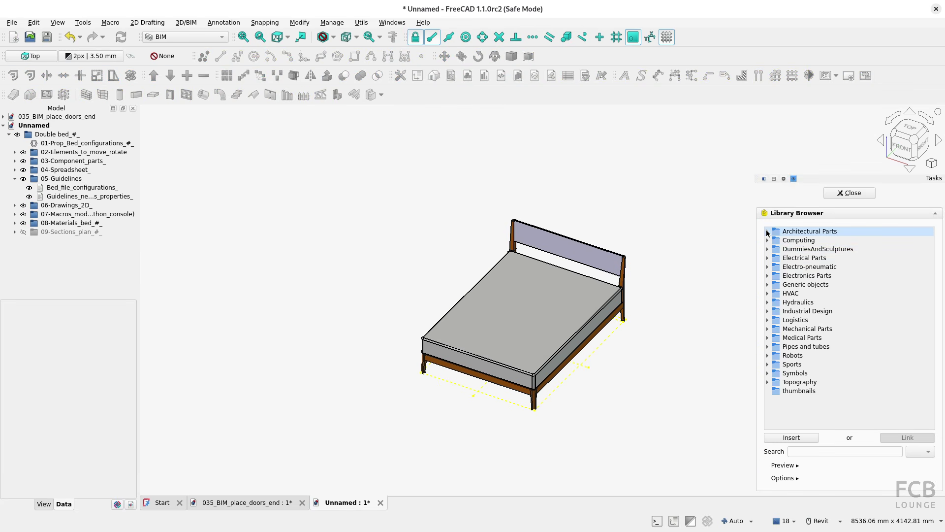
{"action": "left_click", "coordinate": [848, 193]}
{"action": "key", "text": "ctrl+n"}
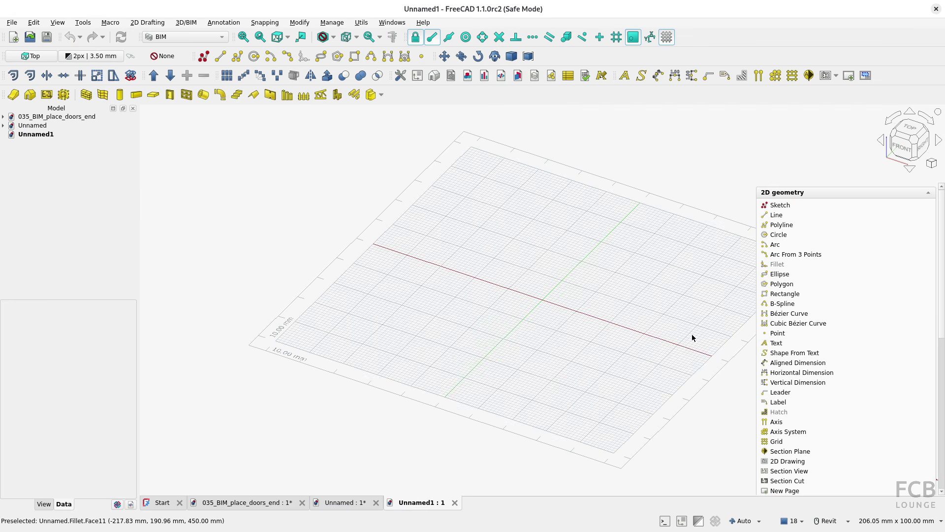
{"action": "left_click", "coordinate": [372, 95]}
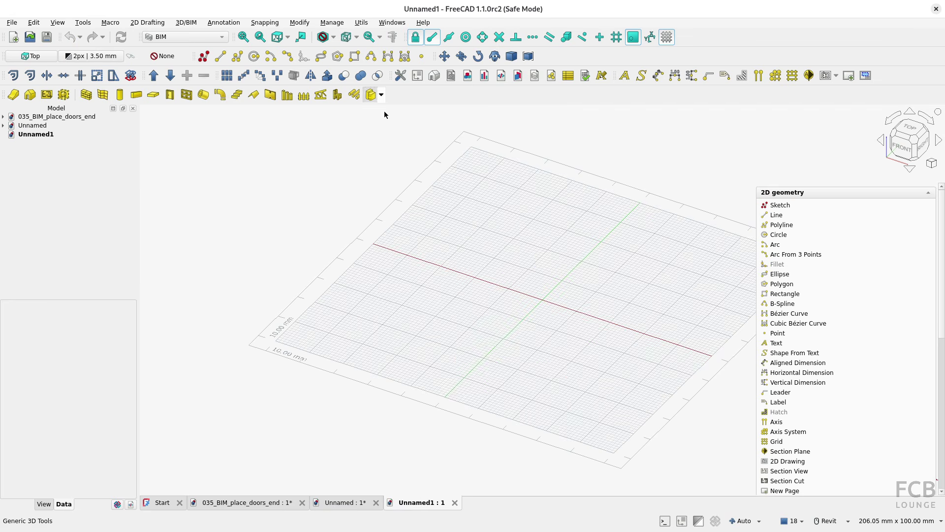
{"action": "double_click", "coordinate": [770, 230]}
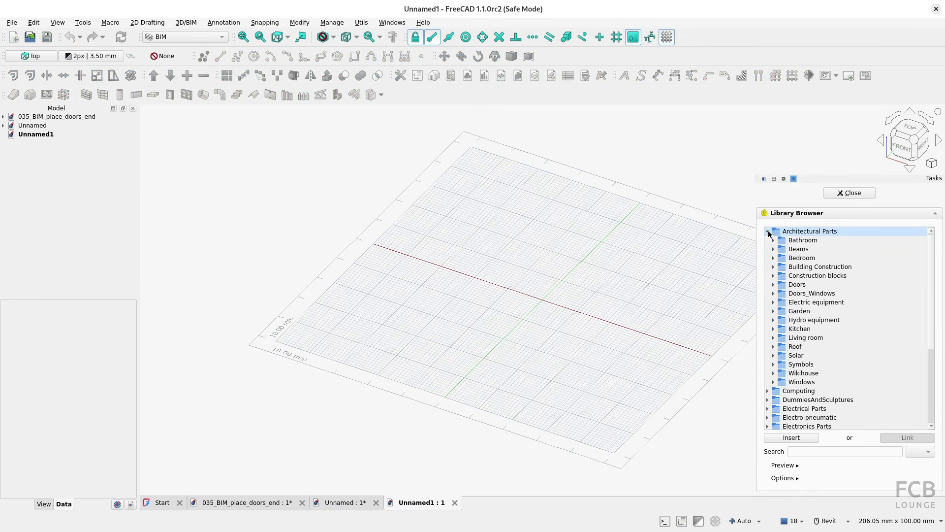
{"action": "left_click", "coordinate": [773, 320]}
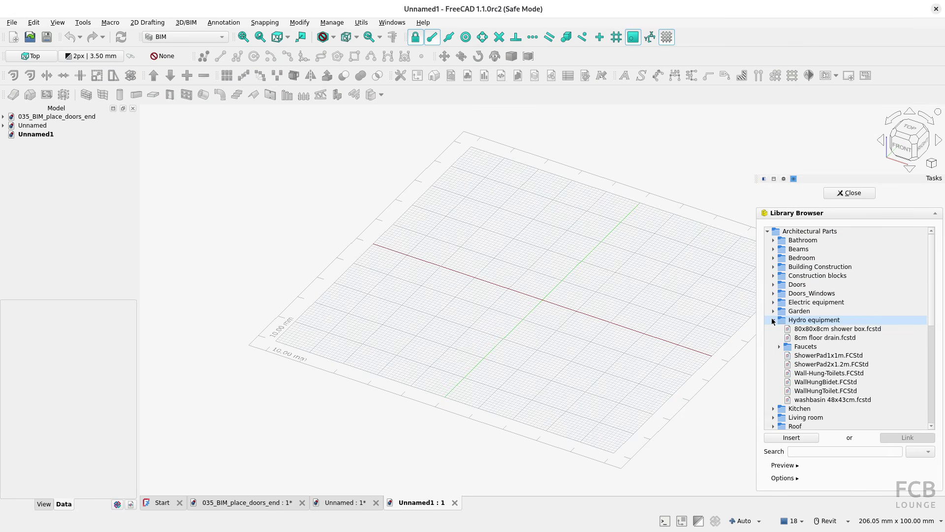
{"action": "left_click", "coordinate": [812, 391]}
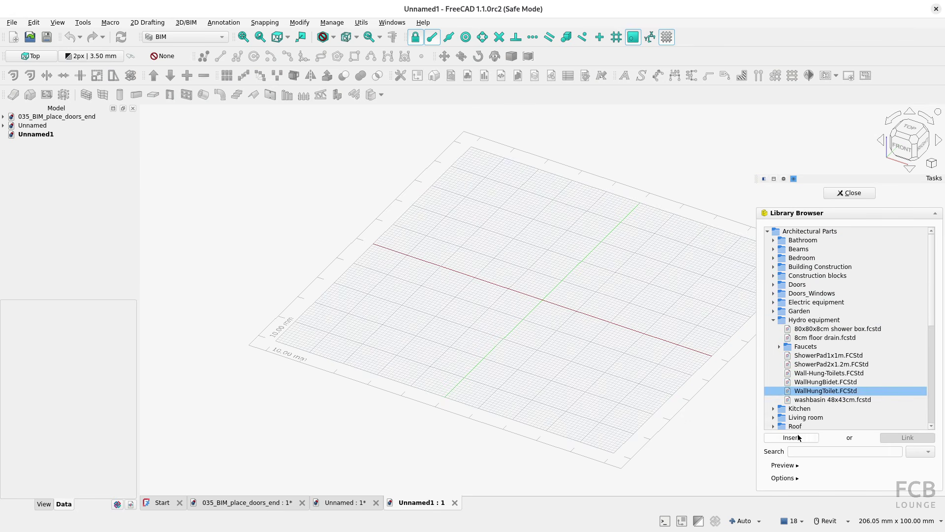
{"action": "left_click", "coordinate": [792, 437]}
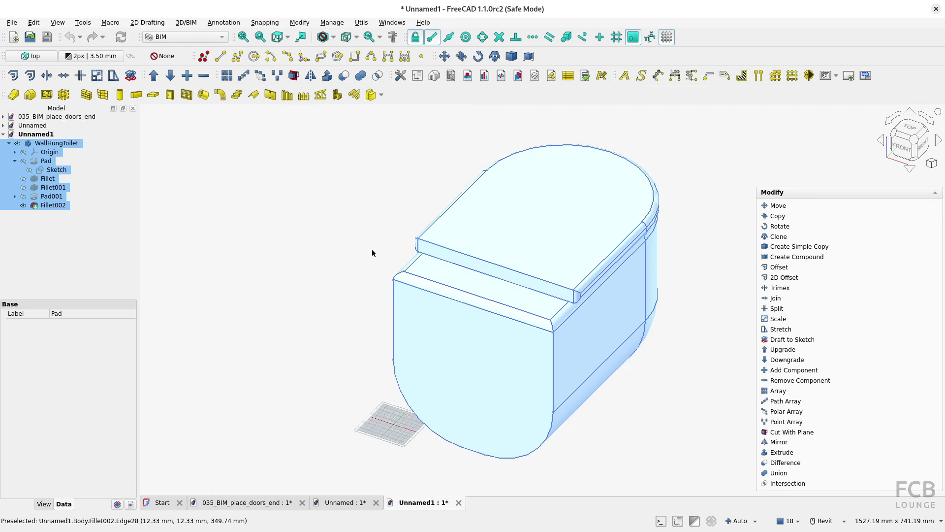
{"action": "left_click", "coordinate": [371, 249]}
{"action": "middle_click_drag", "start_coordinate": [541, 345], "coordinate": [519, 309], "text": "shift"}
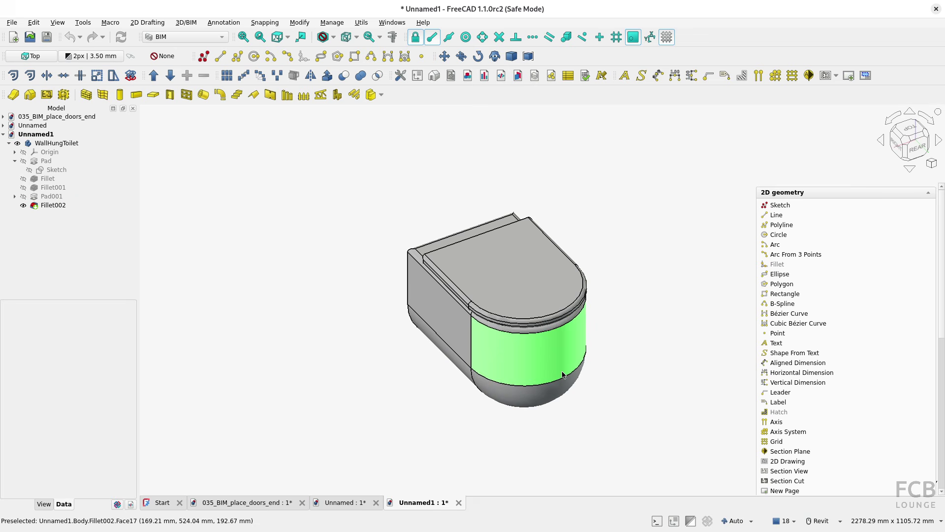
{"action": "middle_click_drag", "start_coordinate": [592, 382], "coordinate": [573, 374], "text": "shift"}
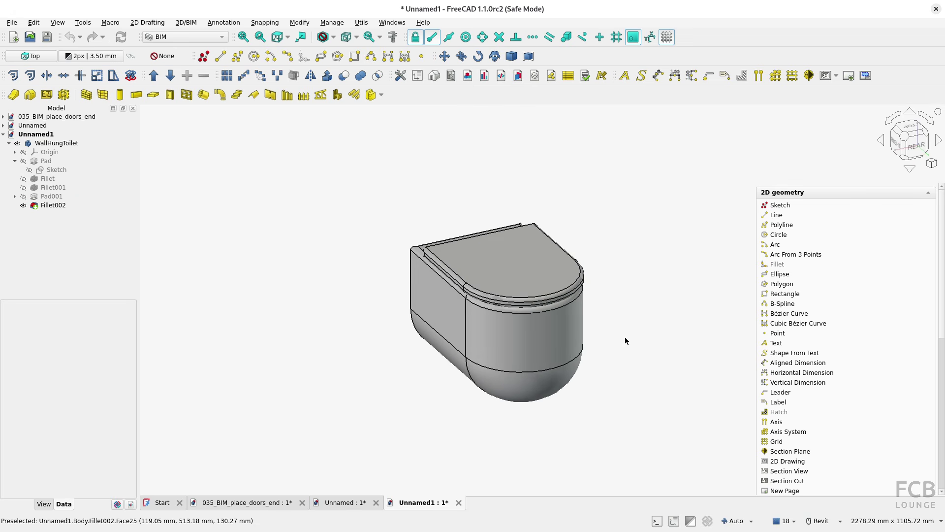
Step: Create another new document and insert Duct_linear_rectangular_complete from the objects library's HVAC, Ducts, Rectangular category
{"action": "left_click", "coordinate": [14, 37]}
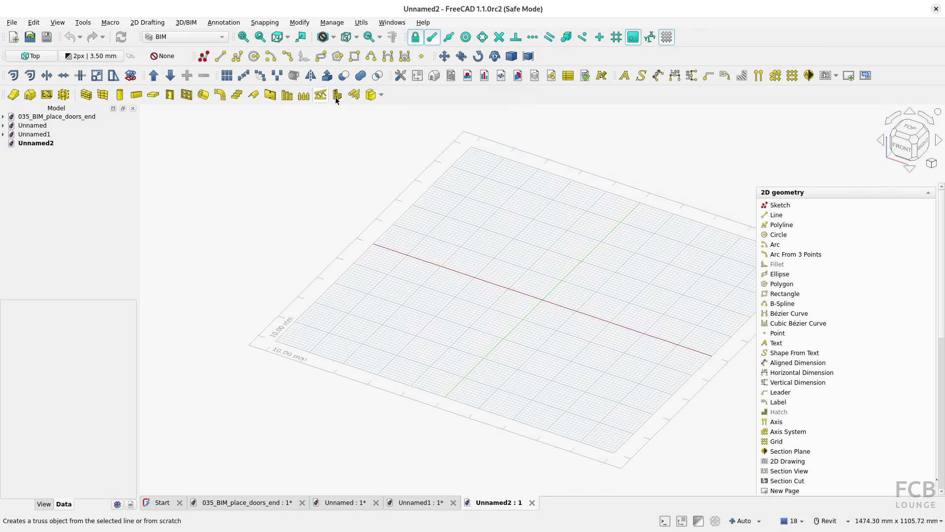
{"action": "left_click", "coordinate": [372, 94]}
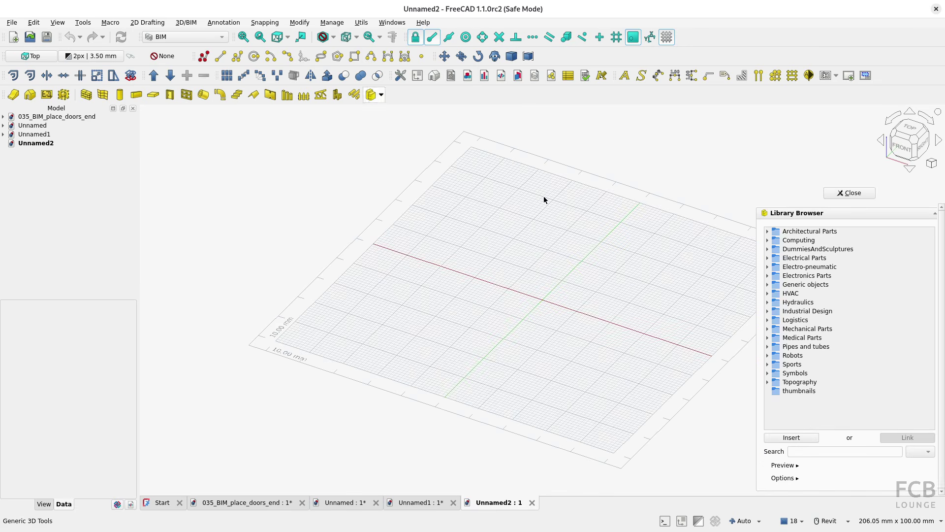
{"action": "left_click", "coordinate": [768, 293]}
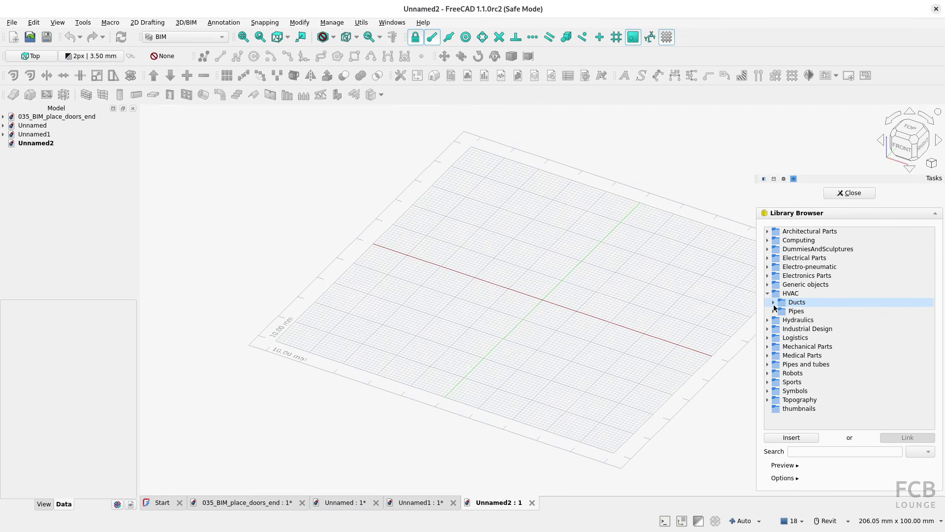
{"action": "left_click", "coordinate": [774, 302]}
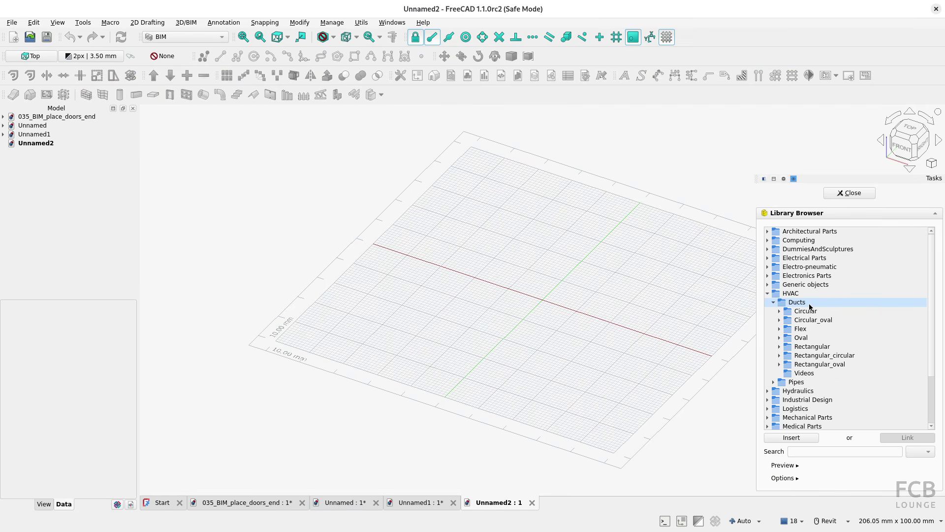
{"action": "left_click", "coordinate": [779, 346]}
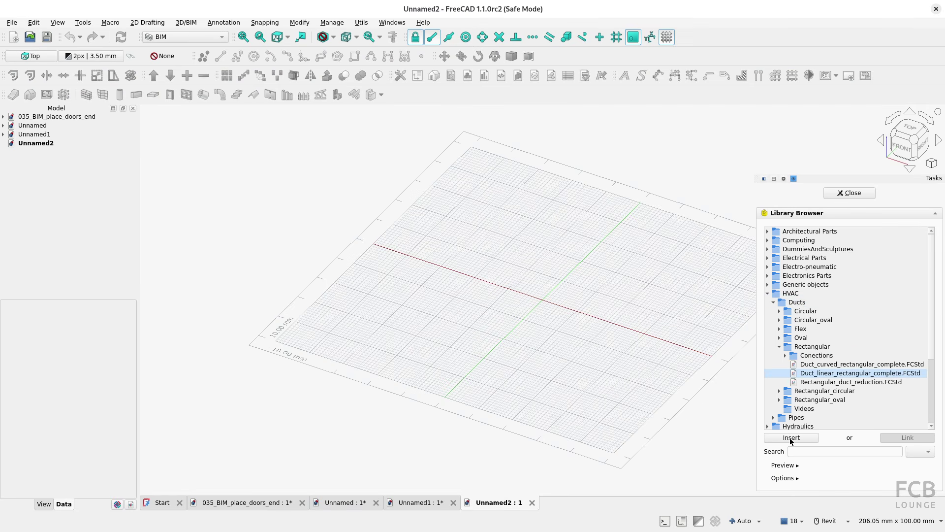
{"action": "left_click", "coordinate": [791, 438]}
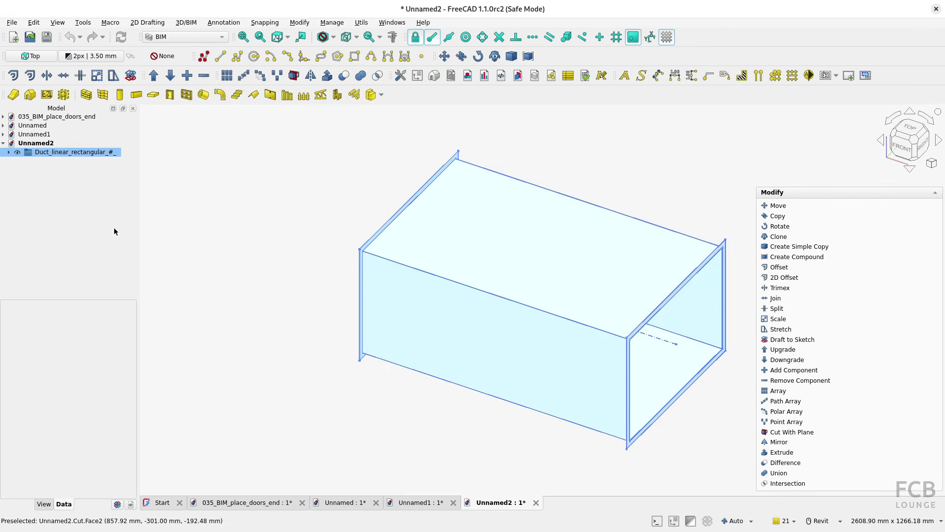
Step: Turn on the Insulation option in the linear rectangular duct's properties object
{"action": "left_click", "coordinate": [8, 152]}
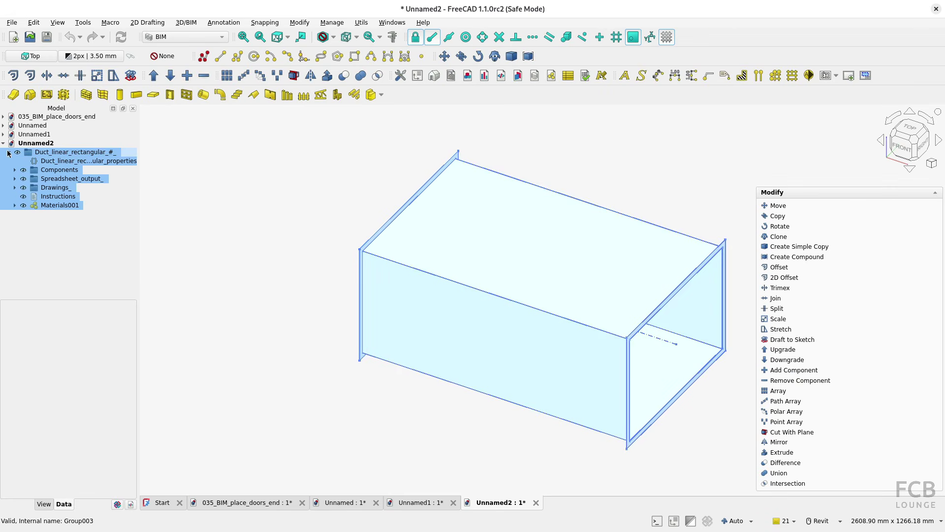
{"action": "left_click", "coordinate": [48, 161]}
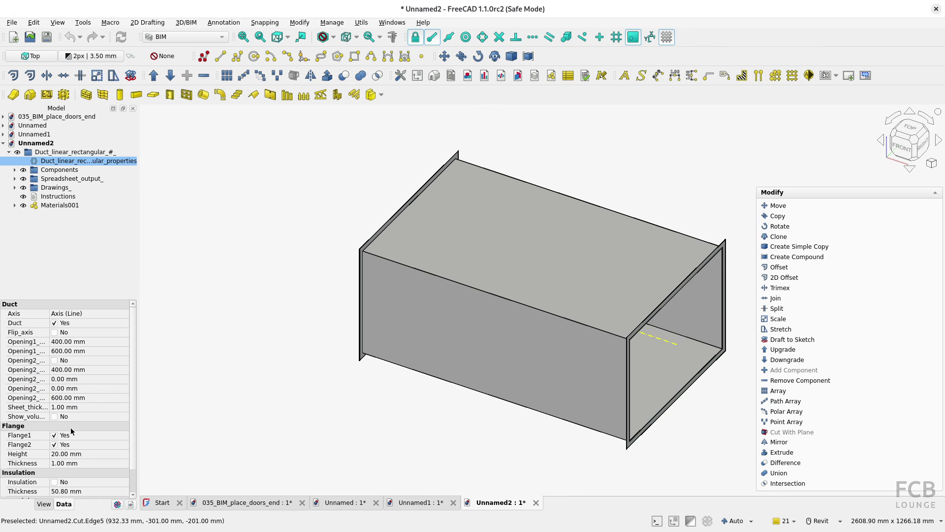
{"action": "scroll", "coordinate": [70, 427], "scroll_direction": "down", "scroll_amount": 1}
{"action": "left_click", "coordinate": [54, 456]}
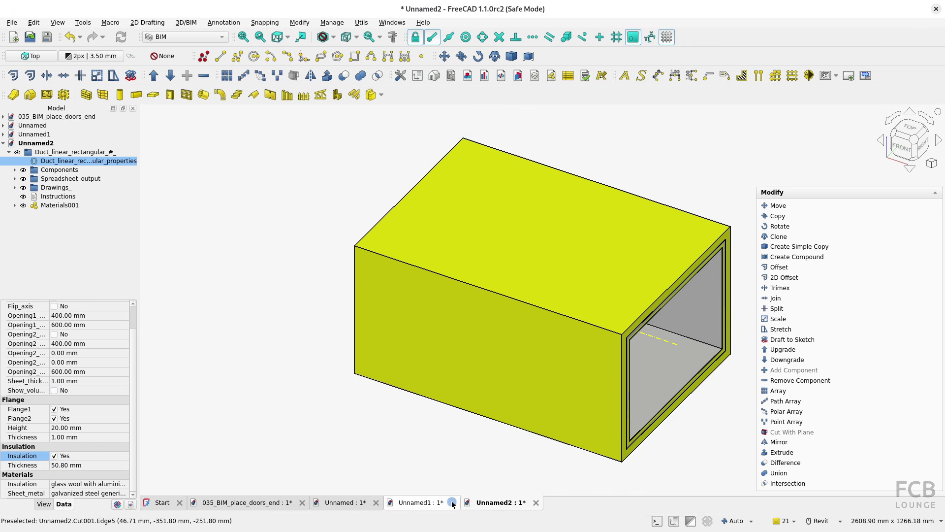
{"action": "left_click", "coordinate": [453, 502]}
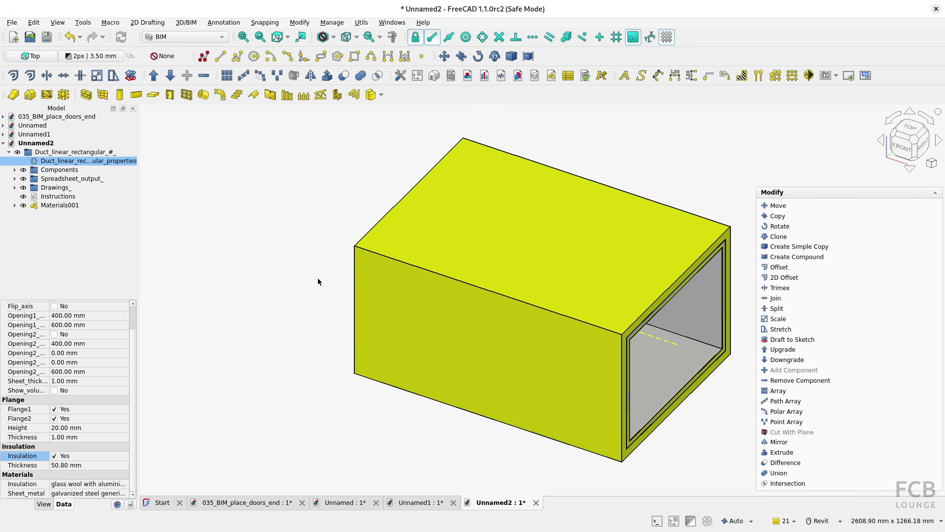
{"action": "scroll", "coordinate": [489, 347], "scroll_direction": "down", "scroll_amount": 1}
{"action": "middle_click_drag", "start_coordinate": [503, 347], "coordinate": [425, 358]}
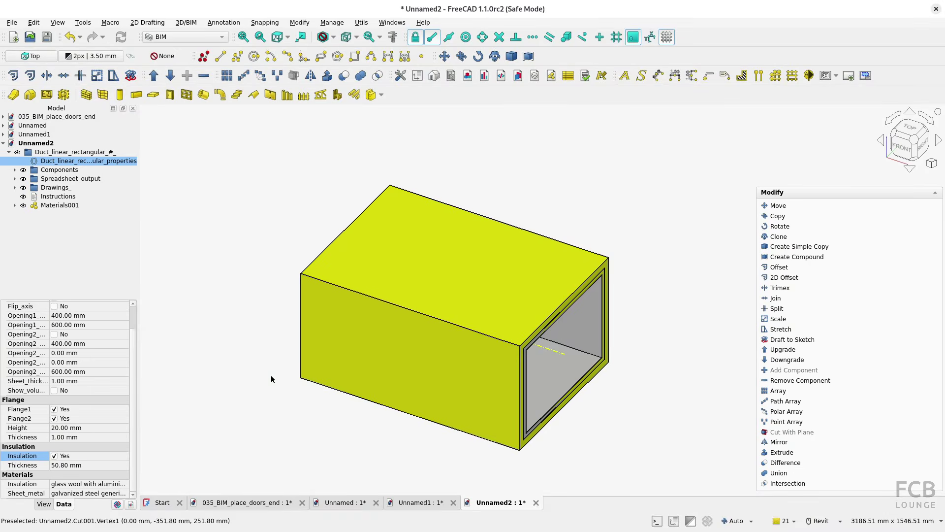
Step: Examine the objects library's Architectural Parts categories and look over the open wall-hung toilet and double bed documents
{"action": "left_click", "coordinate": [370, 95]}
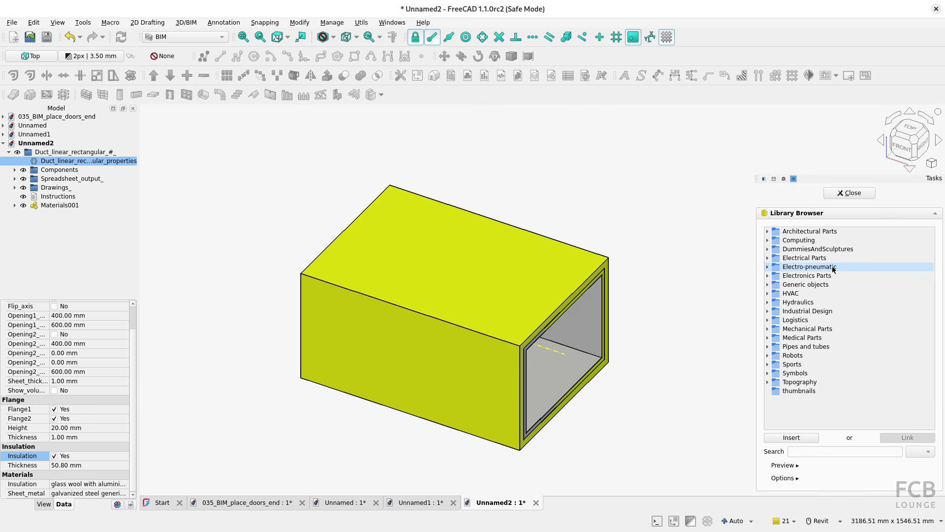
{"action": "left_click", "coordinate": [452, 280]}
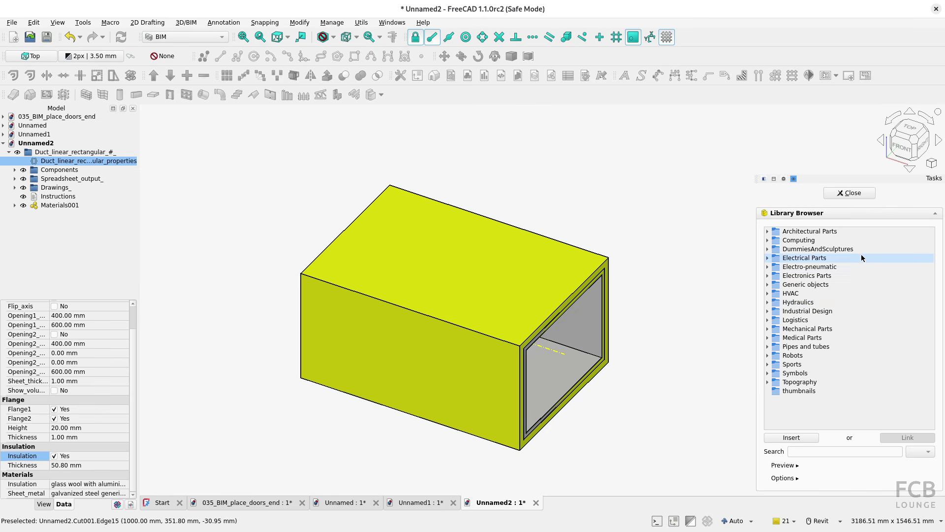
{"action": "left_click", "coordinate": [768, 231]}
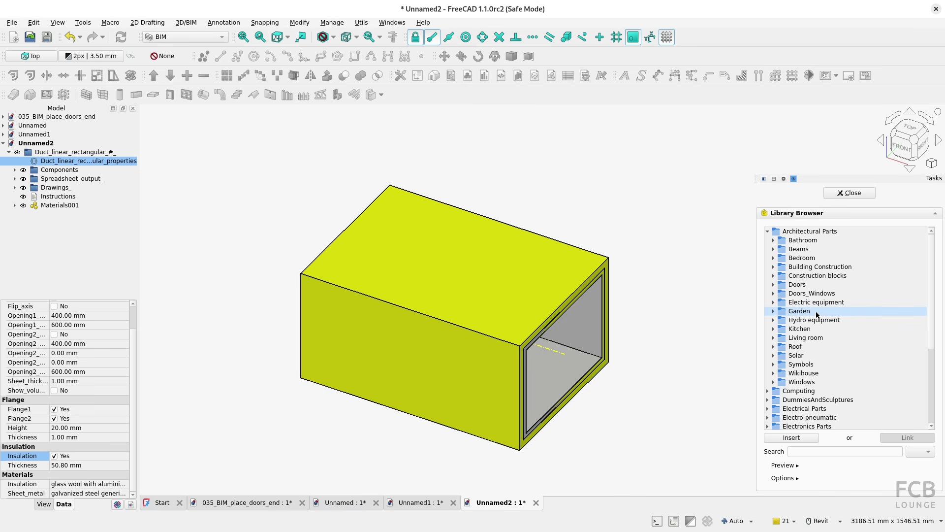
{"action": "left_click", "coordinate": [423, 503]}
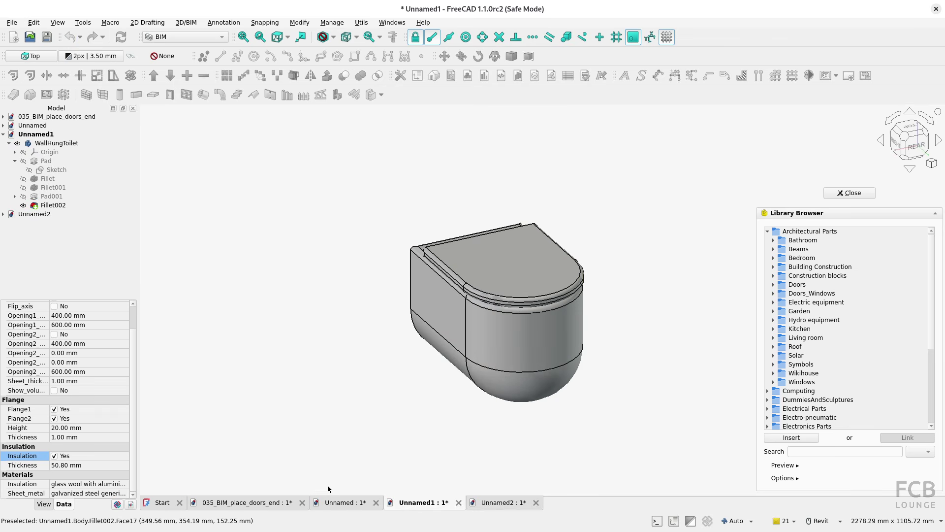
{"action": "left_click", "coordinate": [331, 503]}
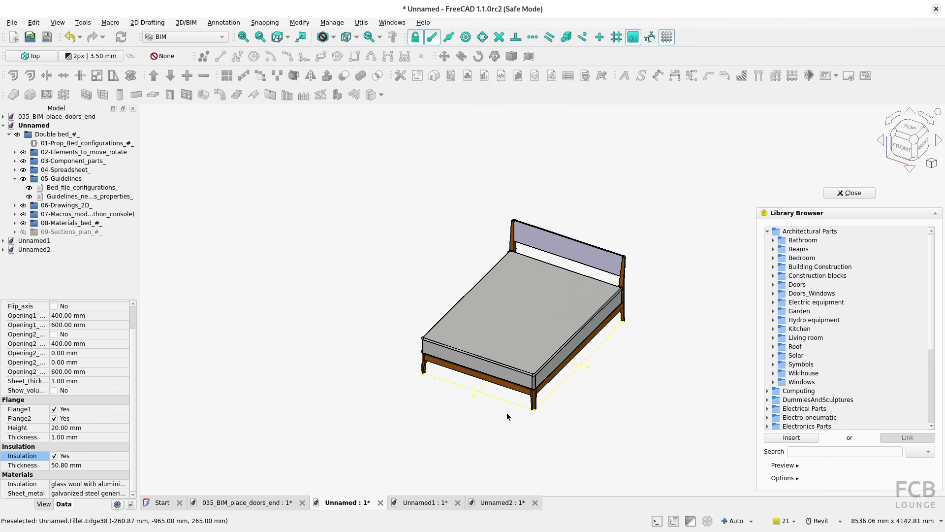
{"action": "left_click", "coordinate": [521, 355]}
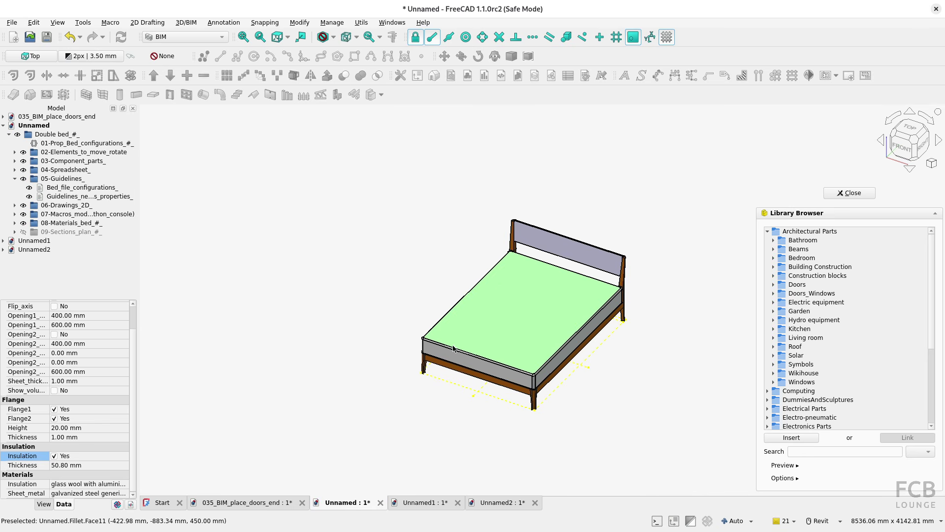
{"action": "left_click", "coordinate": [93, 147]}
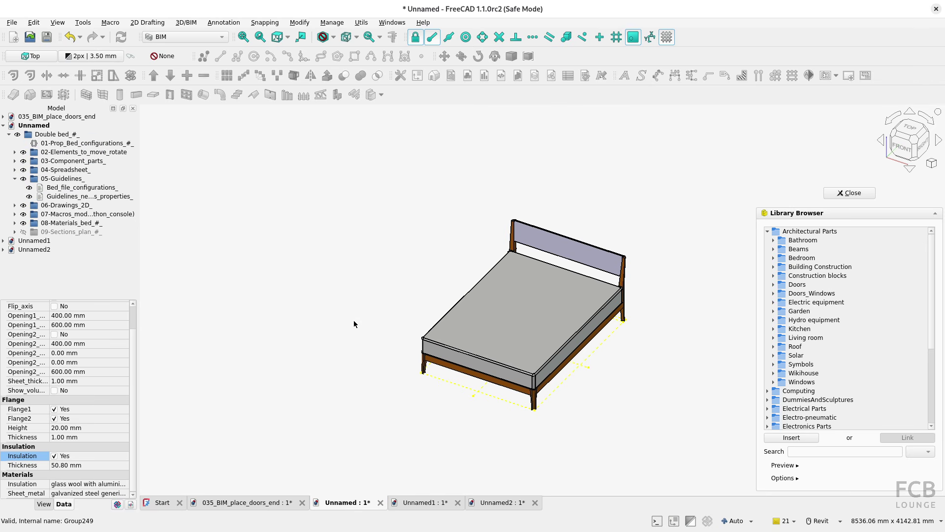
{"action": "left_click", "coordinate": [816, 328]}
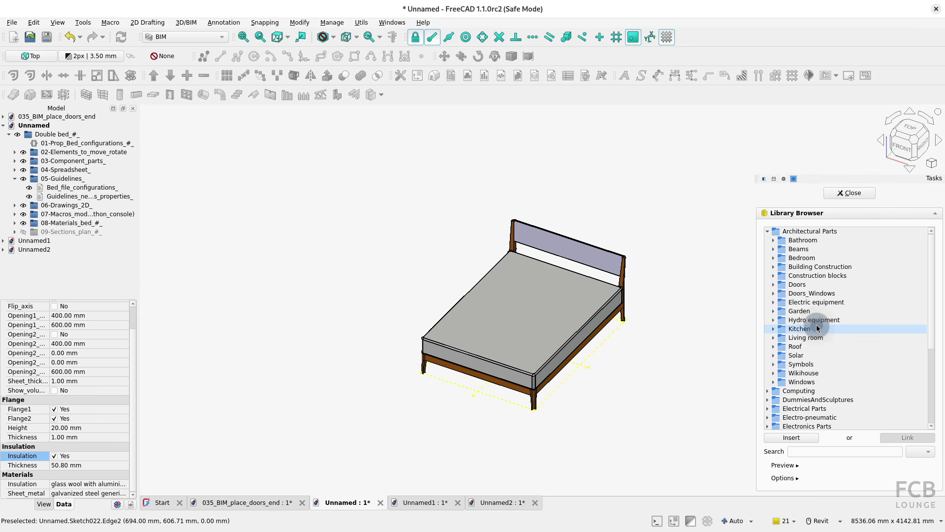